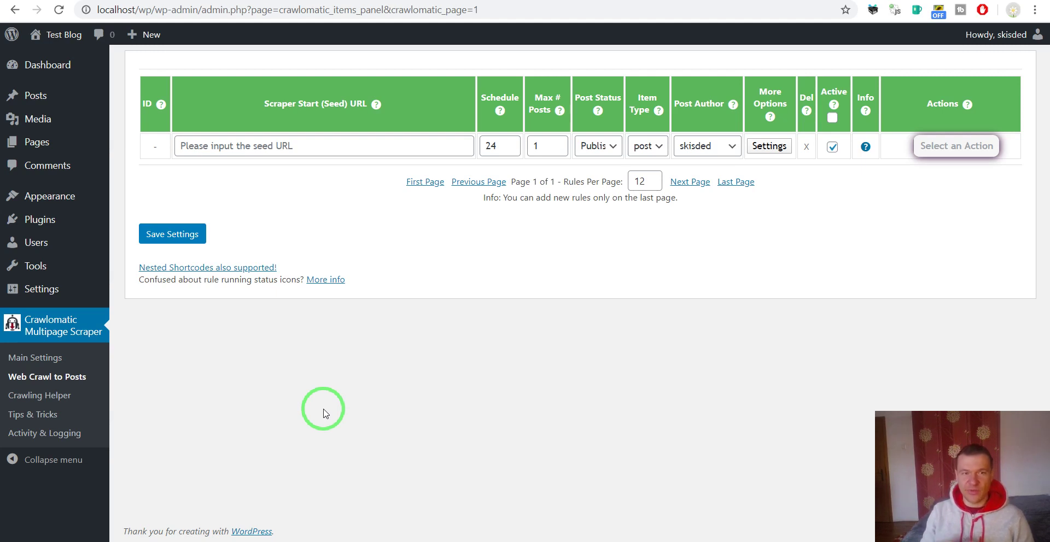
{"action": "left_click", "coordinate": [420, 0]}
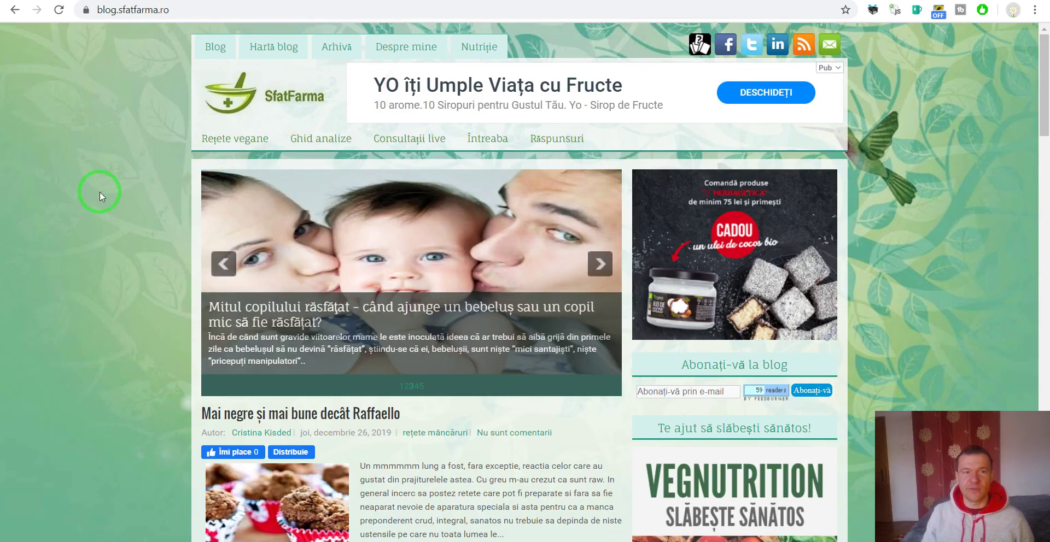
{"action": "scroll", "coordinate": [100, 191], "scroll_direction": "down", "scroll_amount": 9}
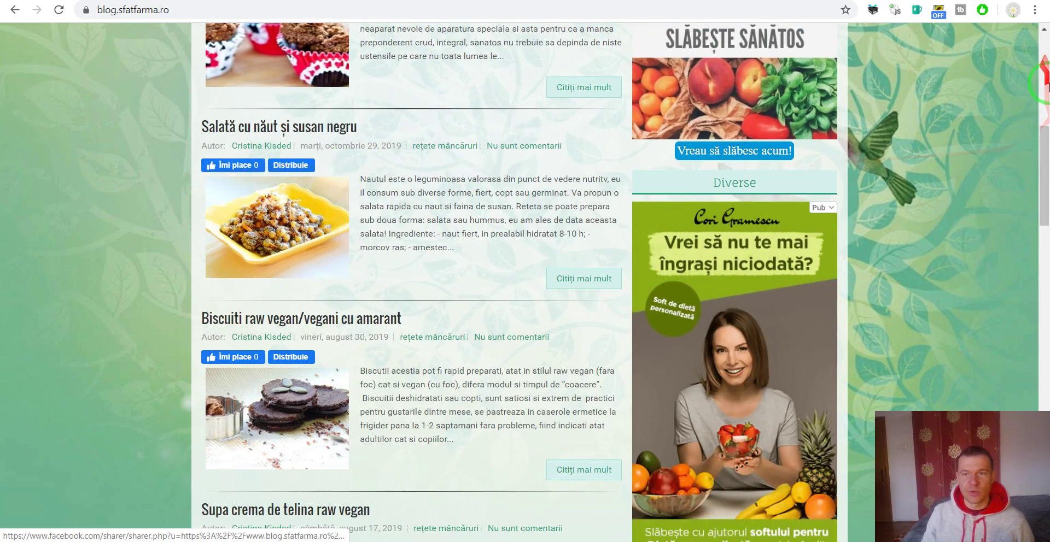
{"action": "left_click_drag", "start_coordinate": [1044, 82], "coordinate": [1012, 361]}
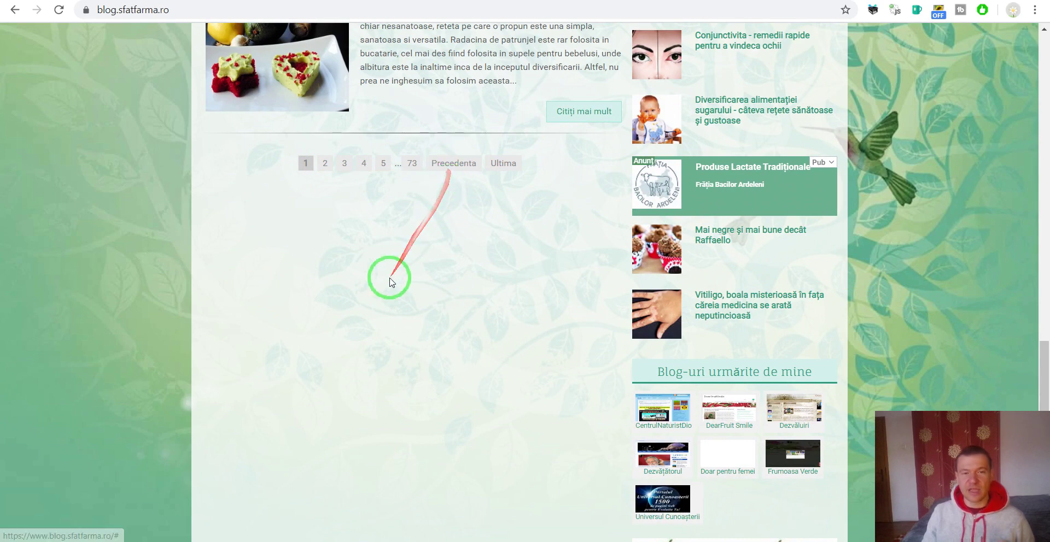
{"action": "scroll", "coordinate": [386, 277], "scroll_direction": "up", "scroll_amount": 3}
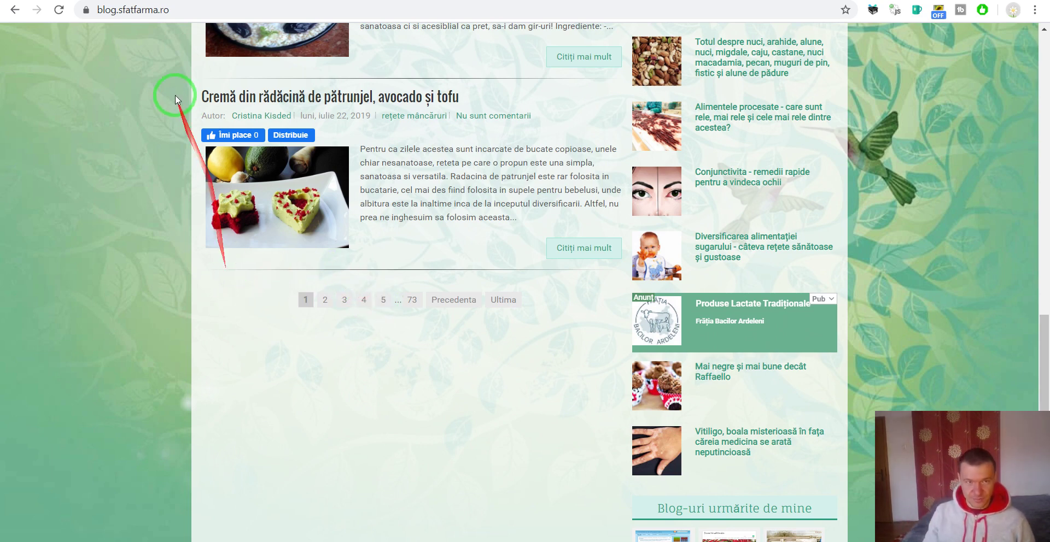
{"action": "left_click", "coordinate": [172, 9]}
{"action": "key", "text": "ctrl+c"}
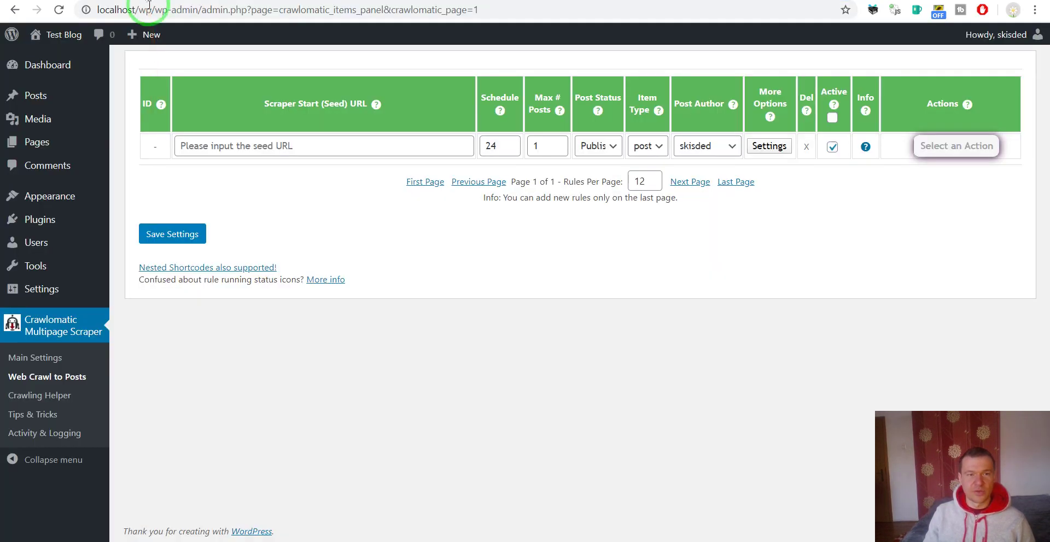
{"action": "left_click", "coordinate": [241, 144]}
{"action": "key", "text": "ctrl+v"}
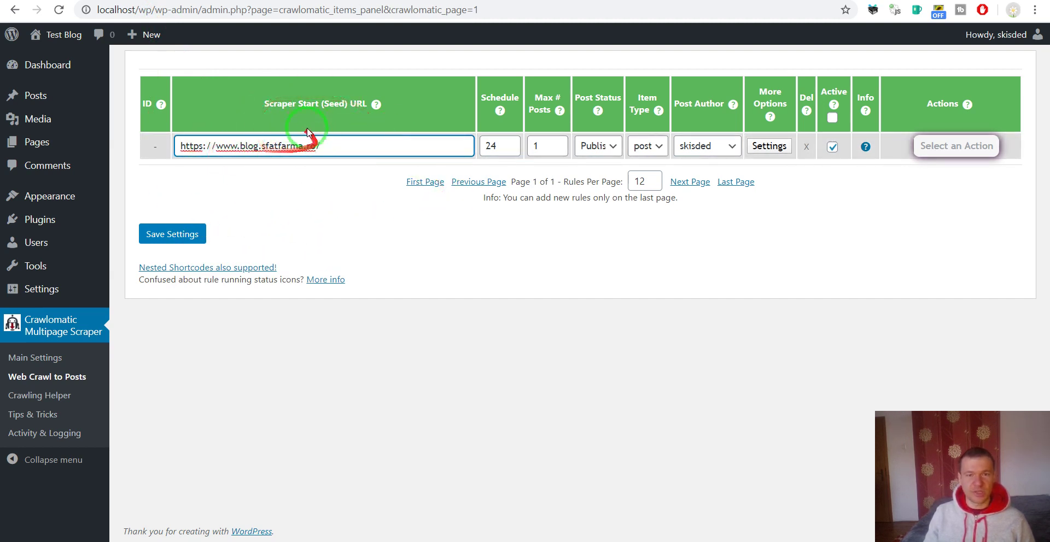
Step: Check how many posts the blog's home page lists and set the rule's maximum number of posts to 8
{"action": "left_click", "coordinate": [543, 145]}
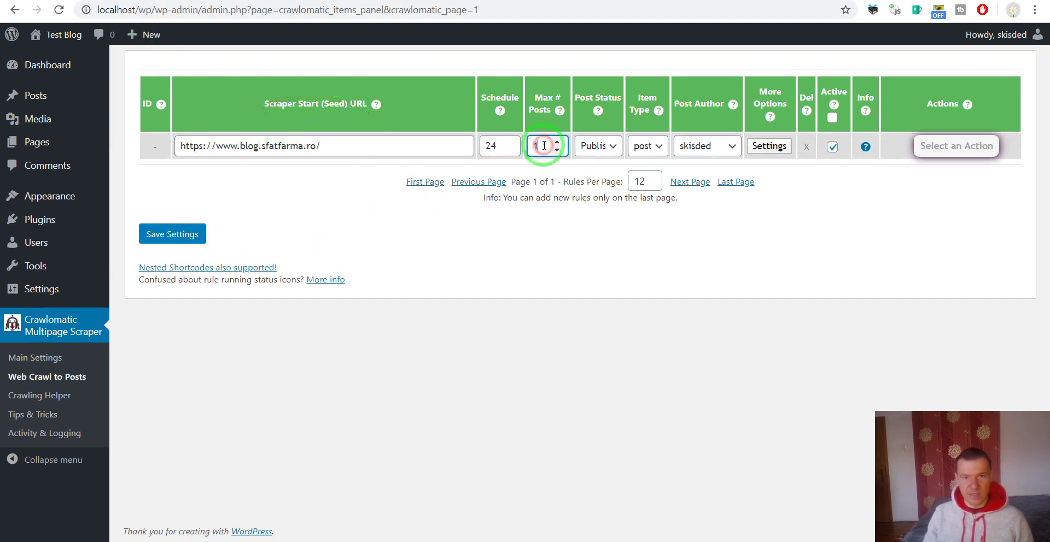
{"action": "left_click", "coordinate": [373, 0]}
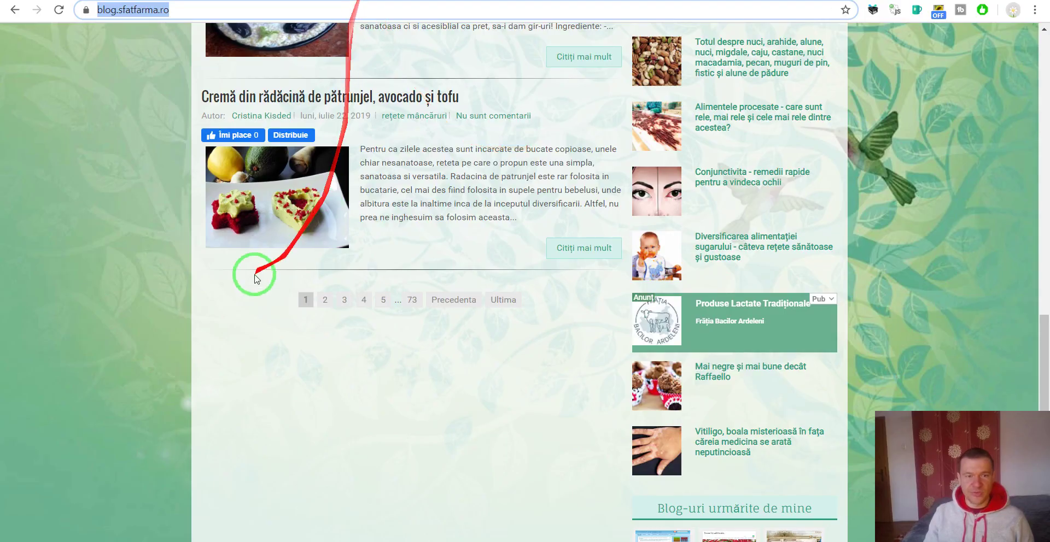
{"action": "scroll", "coordinate": [204, 295], "scroll_direction": "up", "scroll_amount": 15}
{"action": "scroll", "coordinate": [263, 230], "scroll_direction": "down", "scroll_amount": 6}
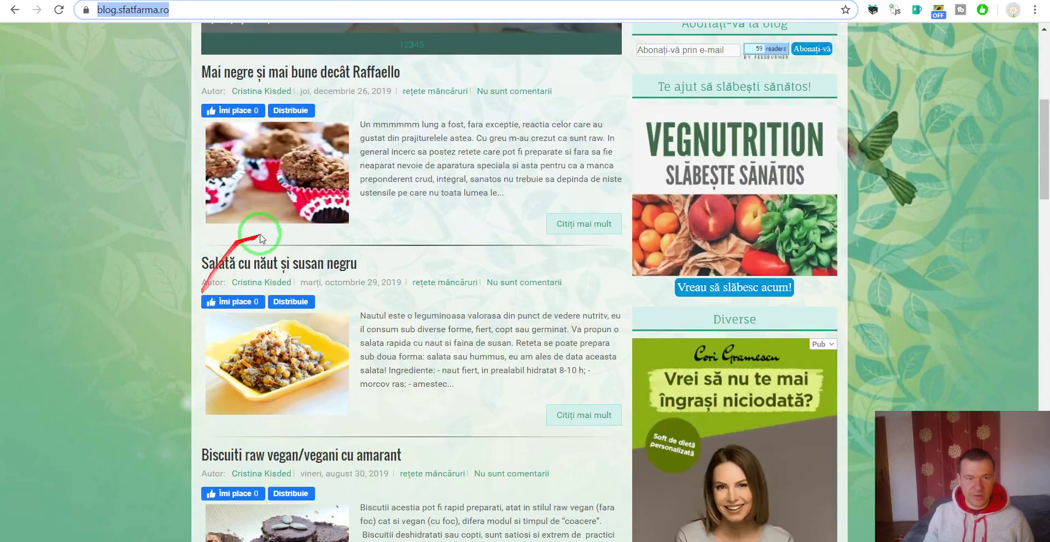
{"action": "scroll", "coordinate": [286, 339], "scroll_direction": "down", "scroll_amount": 5}
{"action": "scroll", "coordinate": [290, 408], "scroll_direction": "down", "scroll_amount": 8}
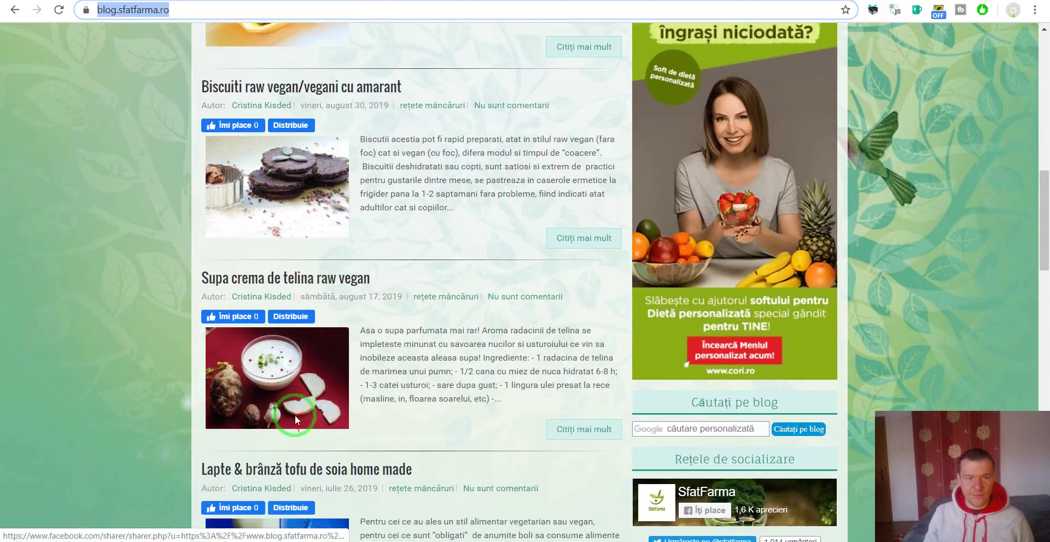
{"action": "scroll", "coordinate": [273, 373], "scroll_direction": "down", "scroll_amount": 9}
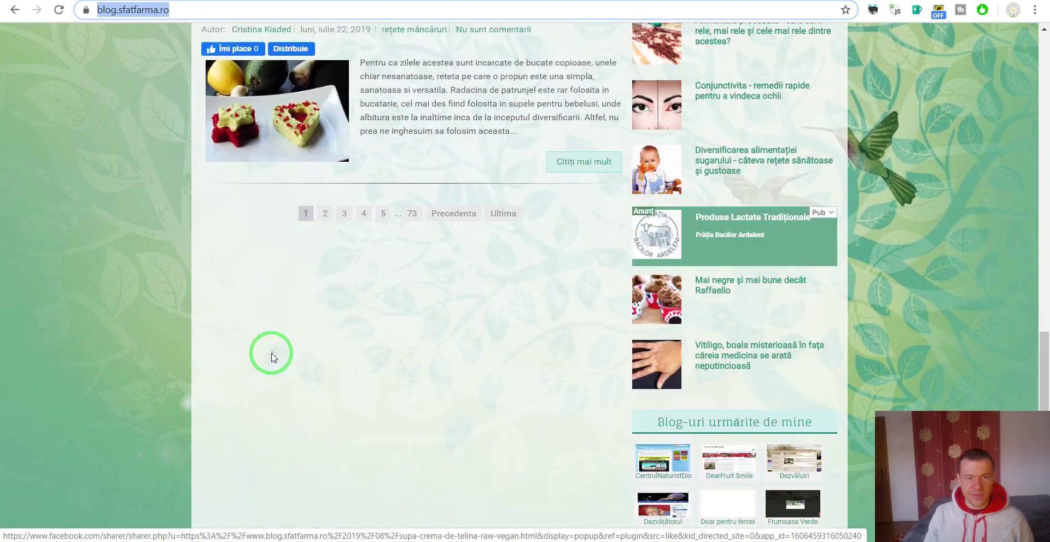
{"action": "left_click", "coordinate": [176, 1]}
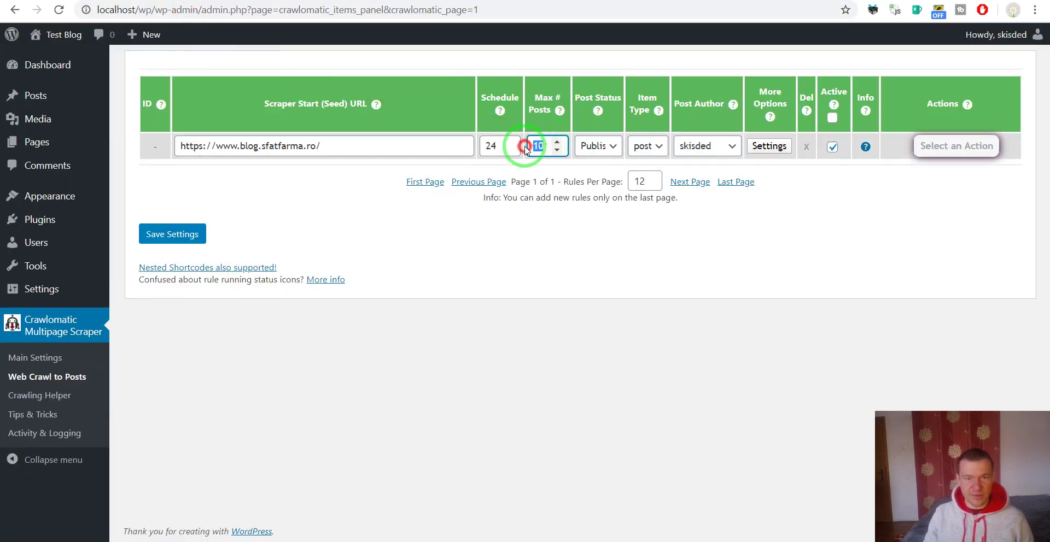
{"action": "type", "text": "8"}
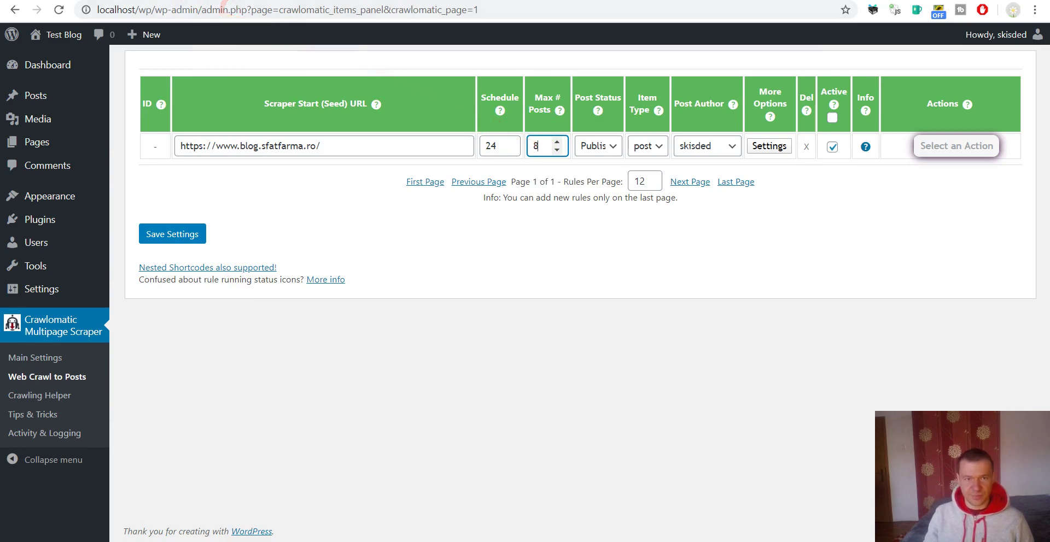
Step: Examine the post list and the page links at the end of the blog's home page
{"action": "left_click", "coordinate": [389, 1]}
{"action": "scroll", "coordinate": [307, 359], "scroll_direction": "up", "scroll_amount": 14}
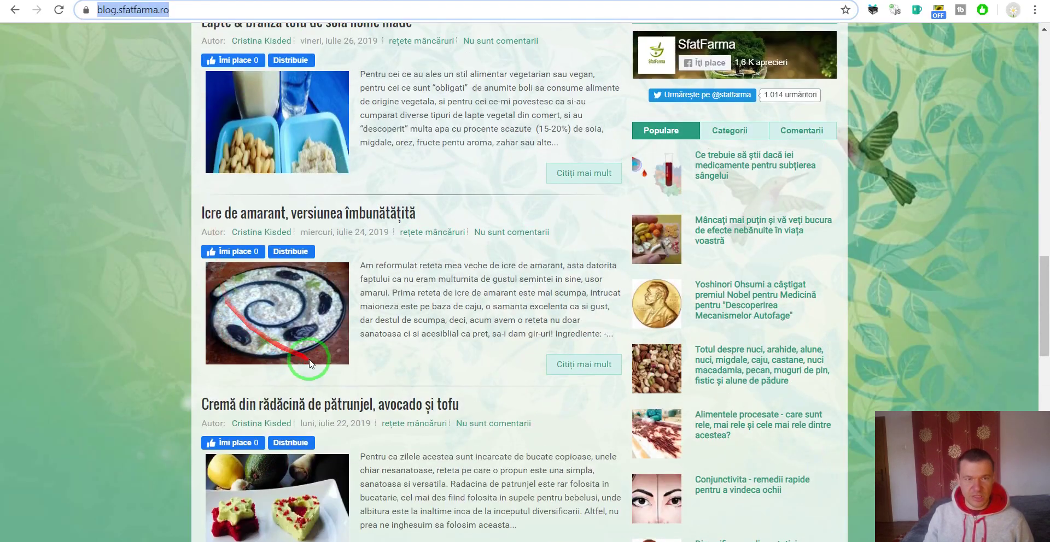
{"action": "scroll", "coordinate": [310, 359], "scroll_direction": "down", "scroll_amount": 14}
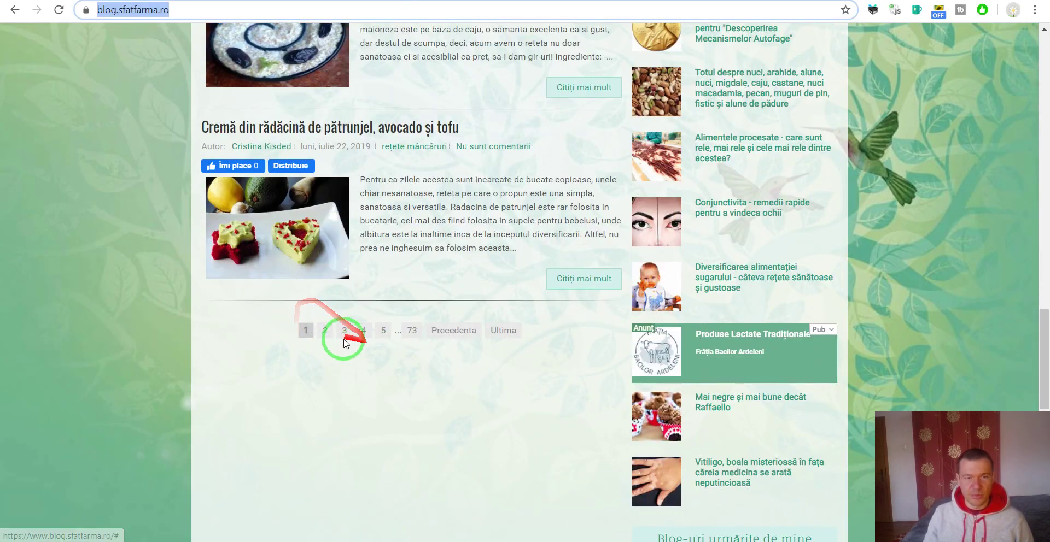
{"action": "left_click", "coordinate": [198, 1]}
{"action": "left_click", "coordinate": [145, 0]}
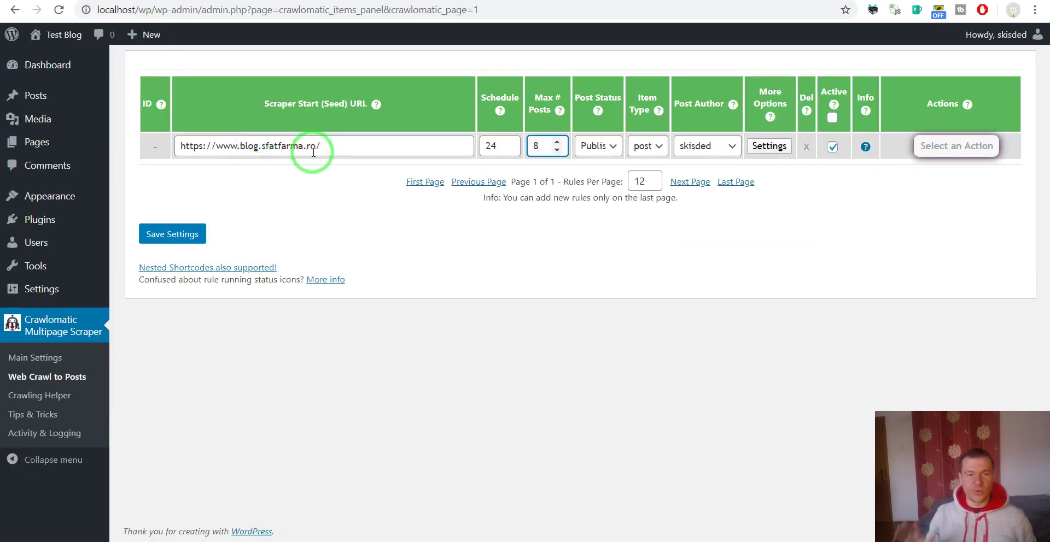
Step: In the rule's advanced settings, set Seed Page Crawling Query Type to Visual Selector
{"action": "left_click", "coordinate": [769, 146]}
{"action": "scroll", "coordinate": [422, 282], "scroll_direction": "down", "scroll_amount": 15}
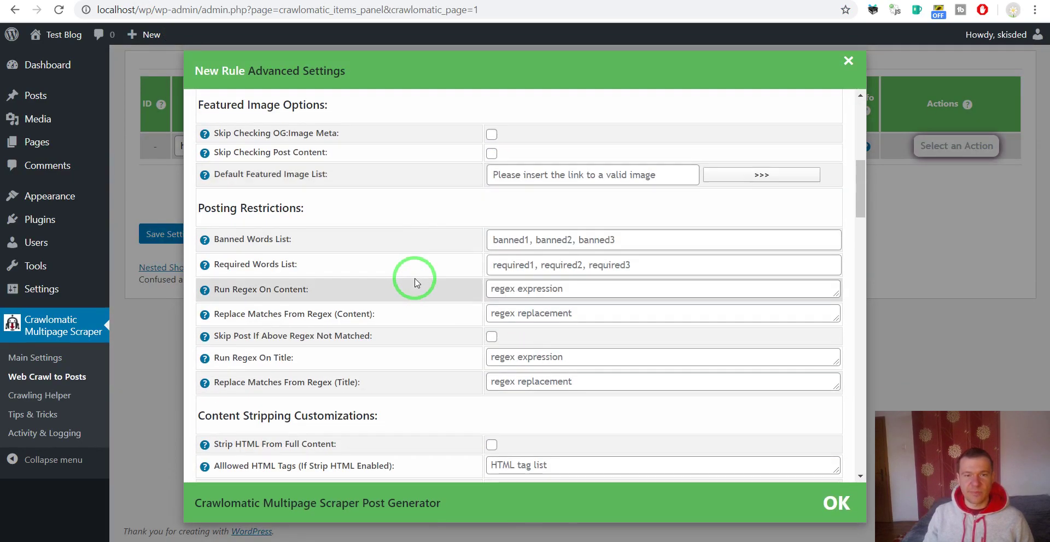
{"action": "scroll", "coordinate": [413, 282], "scroll_direction": "down", "scroll_amount": 10}
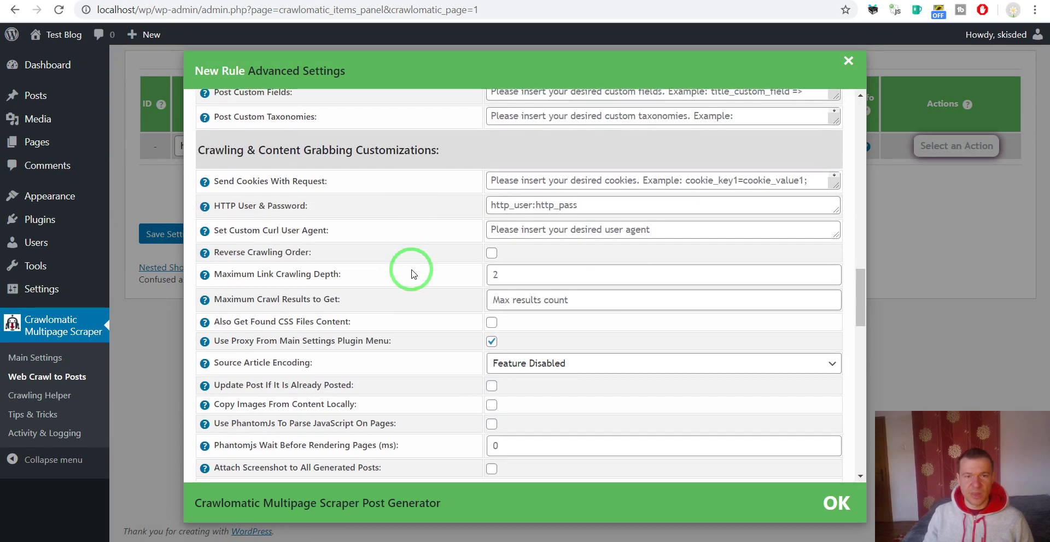
{"action": "scroll", "coordinate": [410, 267], "scroll_direction": "down", "scroll_amount": 2}
{"action": "scroll", "coordinate": [408, 265], "scroll_direction": "up", "scroll_amount": 1}
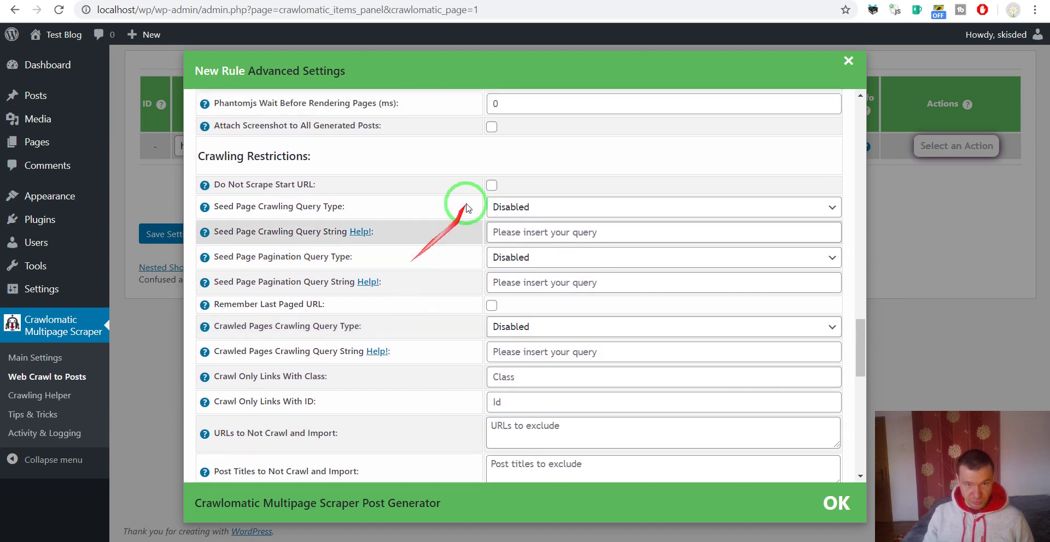
{"action": "left_click", "coordinate": [214, 206]}
{"action": "left_click_drag", "start_coordinate": [214, 207], "coordinate": [342, 207]}
{"action": "left_click", "coordinate": [538, 219]}
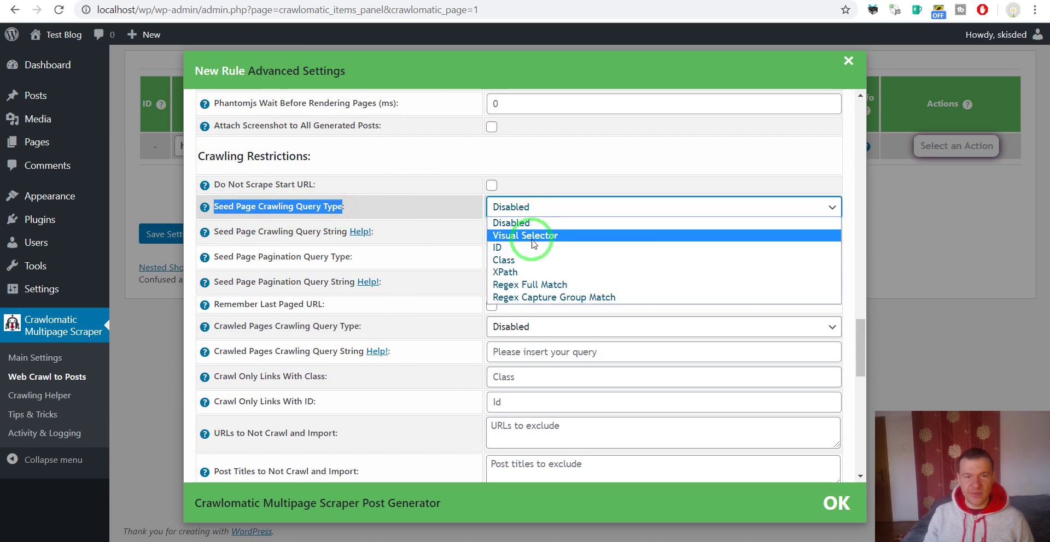
{"action": "left_click", "coordinate": [518, 232]}
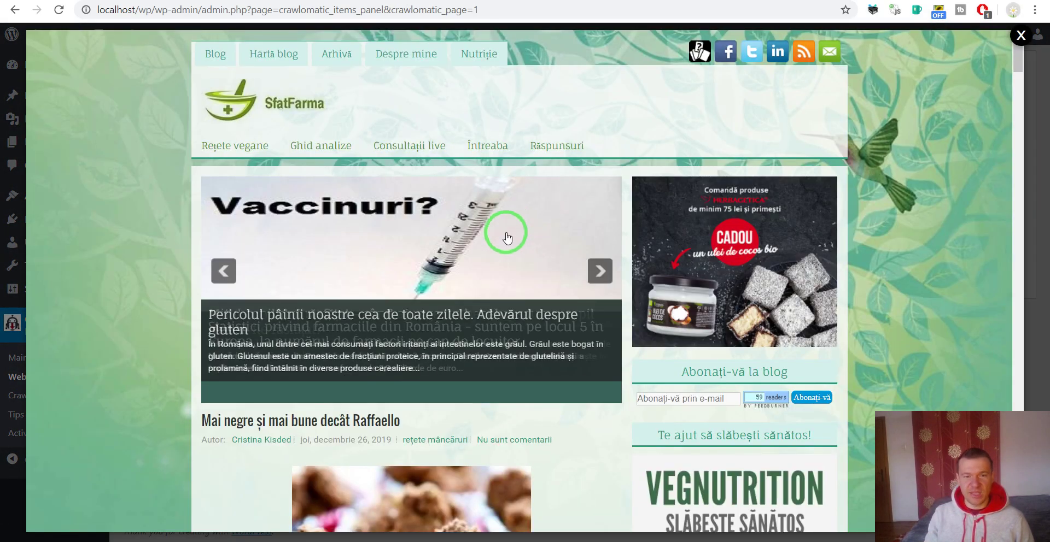
Step: Pick the post title "Mai negre și mai bune decât Raffaello" in the visual selector as the seed page crawling query
{"action": "scroll", "coordinate": [126, 251], "scroll_direction": "down", "scroll_amount": 8}
{"action": "scroll", "coordinate": [238, 312], "scroll_direction": "down", "scroll_amount": 9}
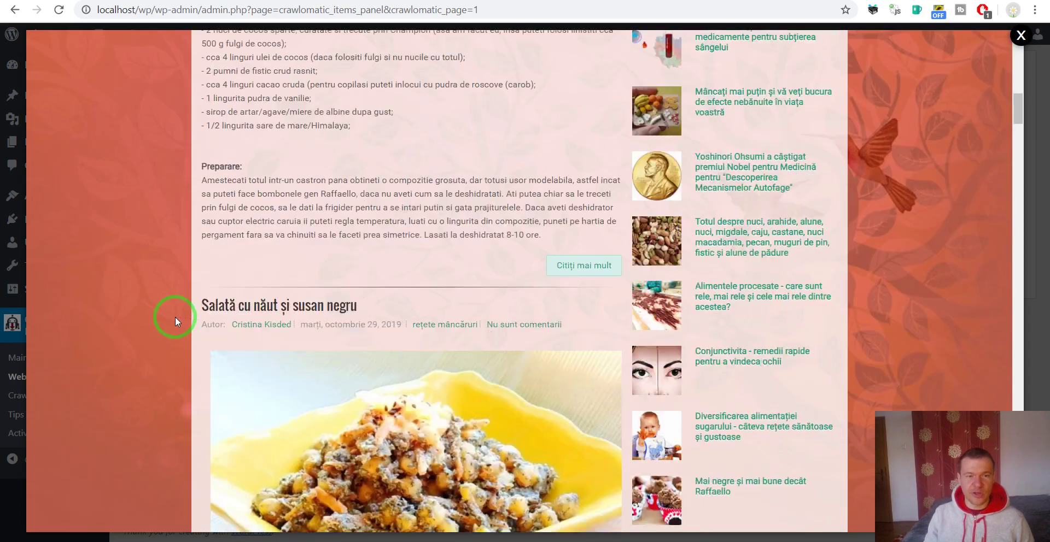
{"action": "scroll", "coordinate": [175, 317], "scroll_direction": "up", "scroll_amount": 13}
{"action": "scroll", "coordinate": [176, 317], "scroll_direction": "up", "scroll_amount": 1}
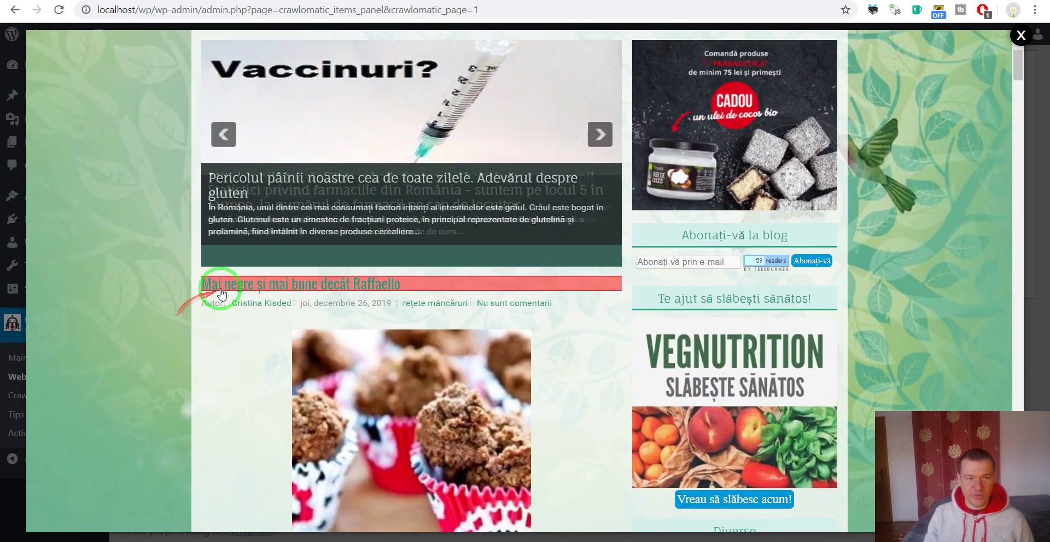
{"action": "left_click", "coordinate": [257, 288]}
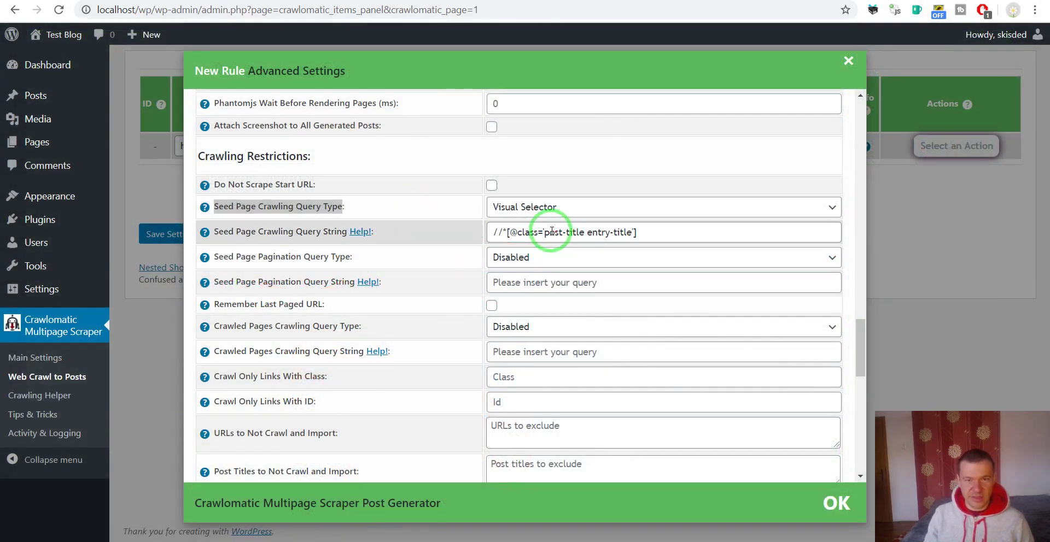
Step: Review the post titles on the blog's home page that the crawling query targets
{"action": "left_click", "coordinate": [352, 1]}
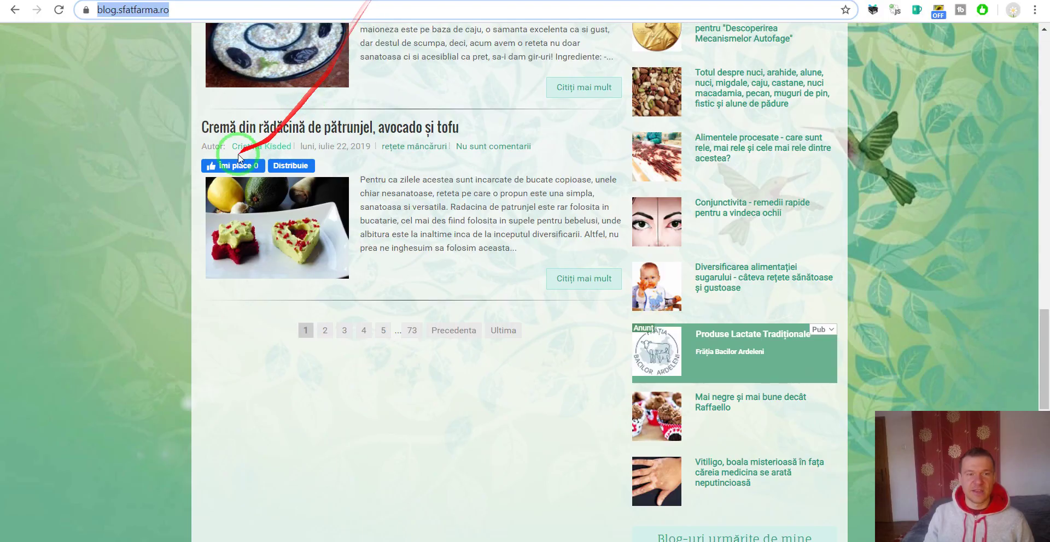
{"action": "scroll", "coordinate": [157, 241], "scroll_direction": "up", "scroll_amount": 15}
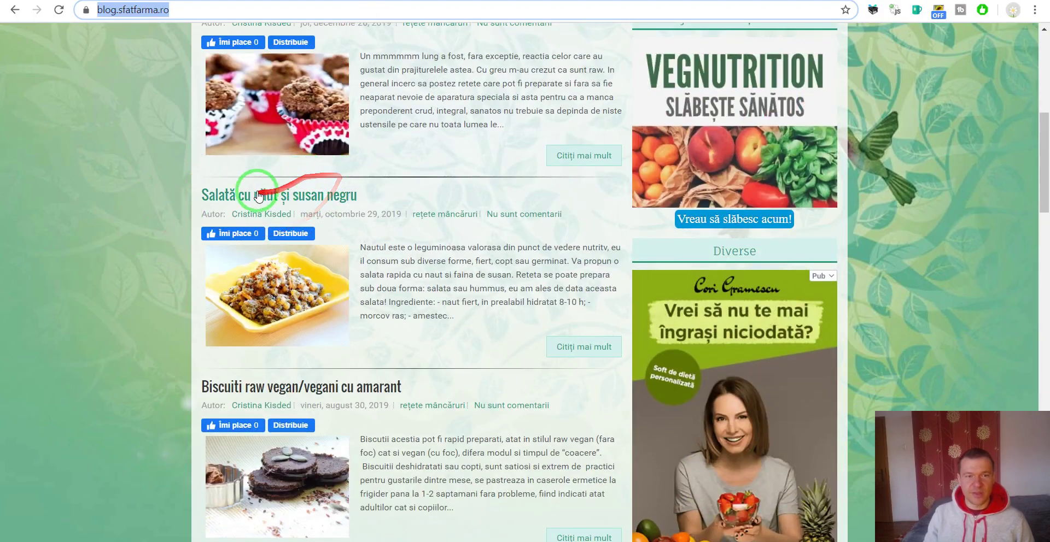
{"action": "scroll", "coordinate": [232, 208], "scroll_direction": "up", "scroll_amount": 1}
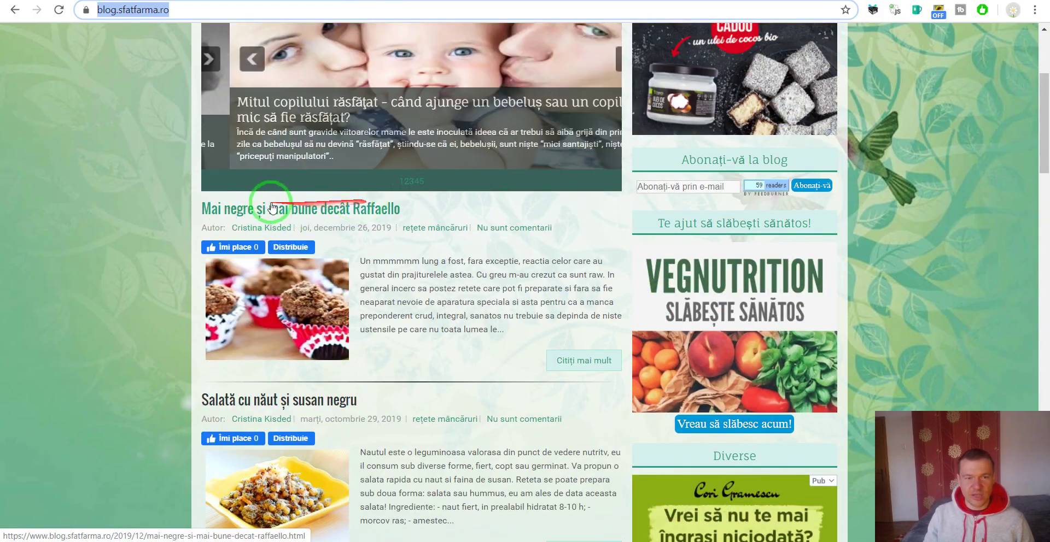
{"action": "scroll", "coordinate": [157, 327], "scroll_direction": "down", "scroll_amount": 3}
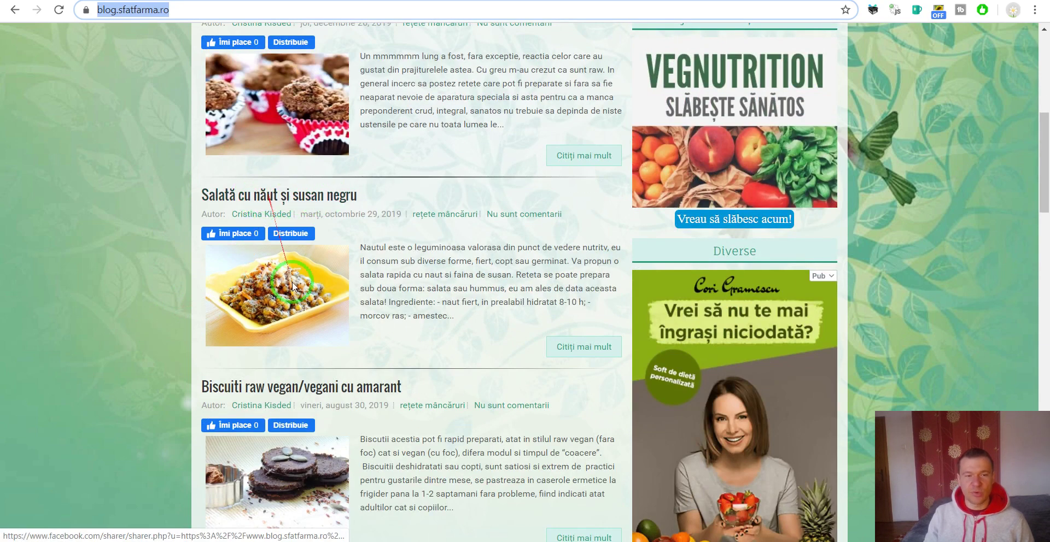
{"action": "scroll", "coordinate": [252, 380], "scroll_direction": "down", "scroll_amount": 3}
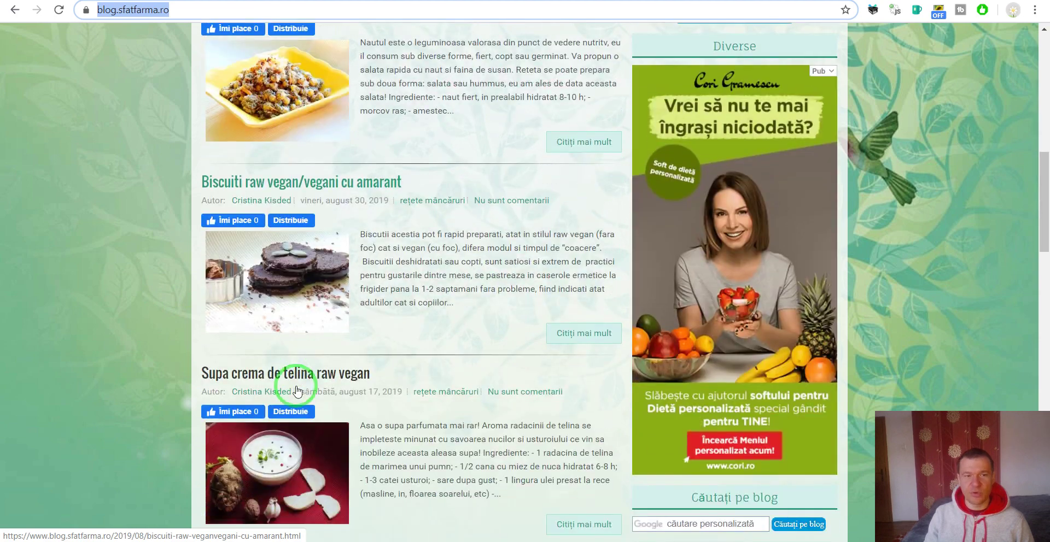
{"action": "left_click", "coordinate": [143, 0]}
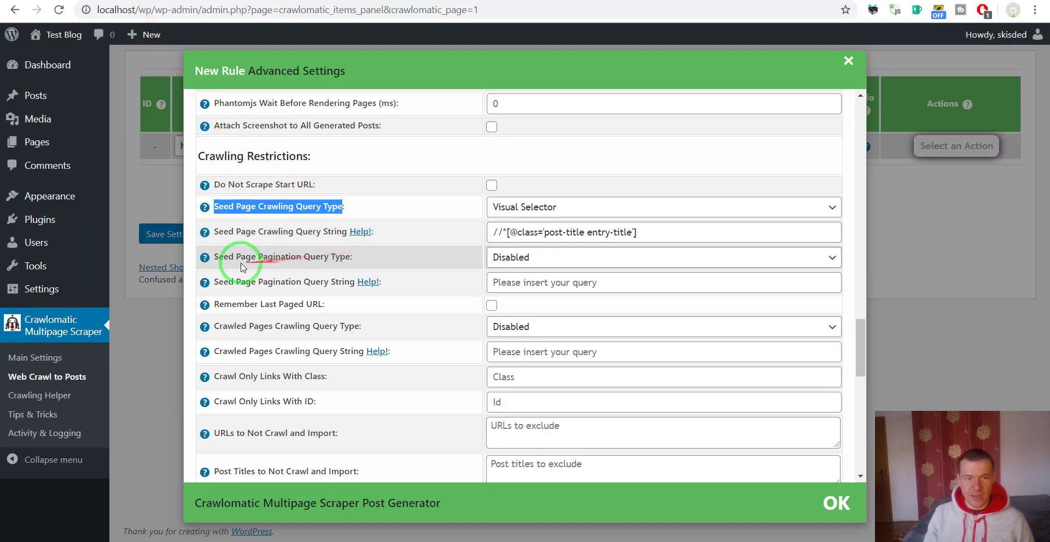
Step: Set Seed Page Pagination Query Type to Visual Selector and pick the older-posts link at the end of the blog page
{"action": "left_click_drag", "start_coordinate": [215, 256], "coordinate": [348, 256]}
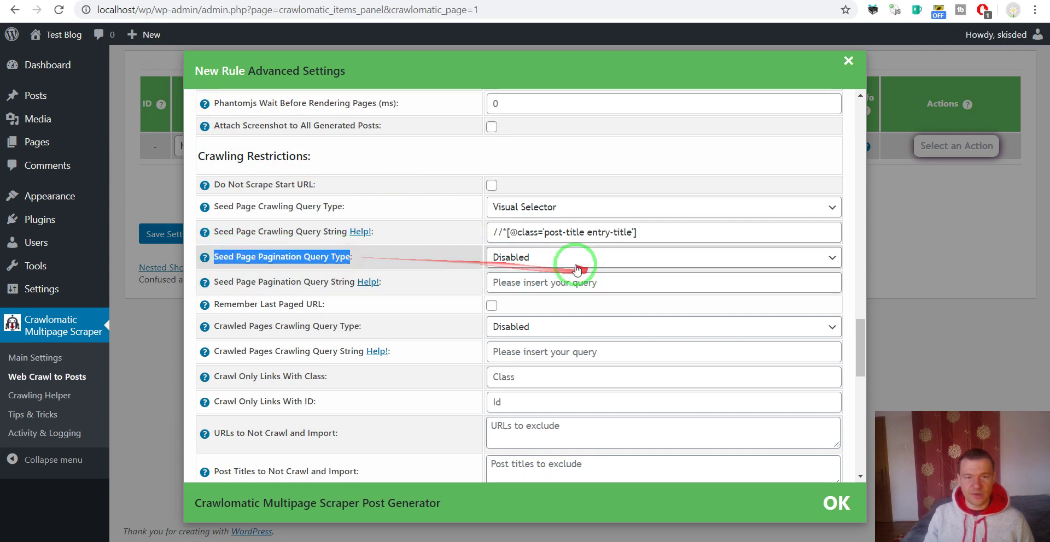
{"action": "left_click", "coordinate": [553, 258]}
{"action": "left_click", "coordinate": [529, 287]}
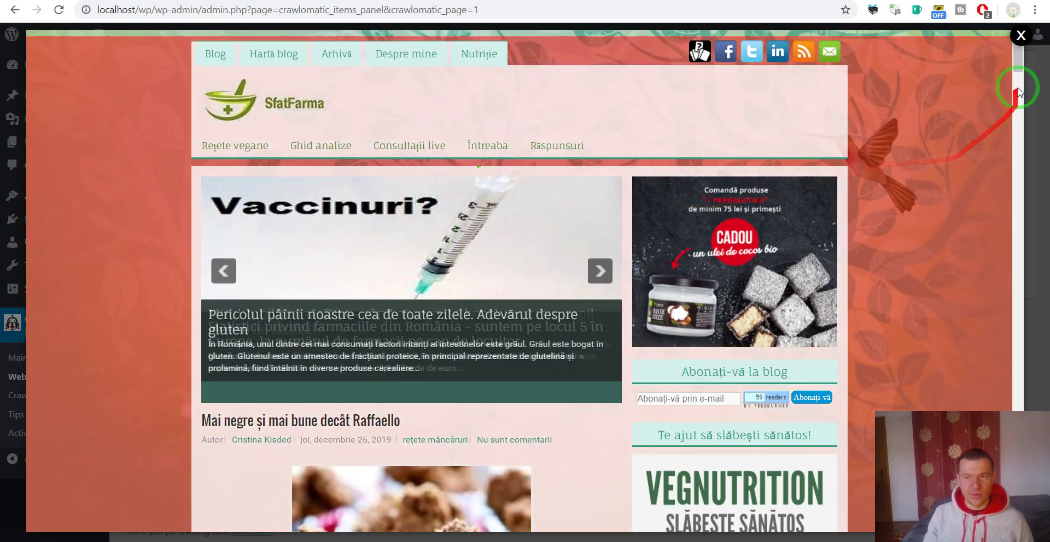
{"action": "left_click_drag", "start_coordinate": [1018, 93], "coordinate": [1010, 533]}
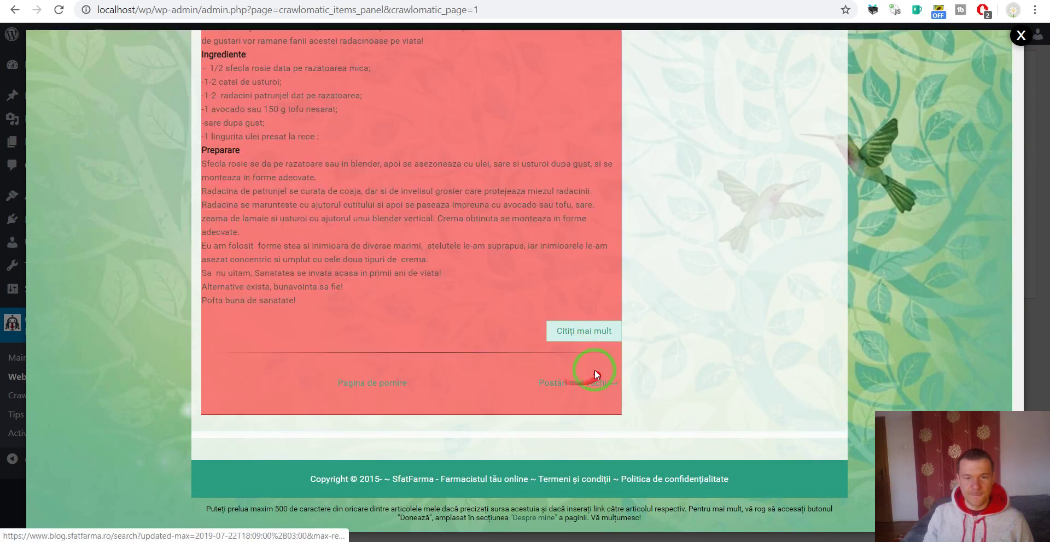
{"action": "left_click", "coordinate": [568, 386]}
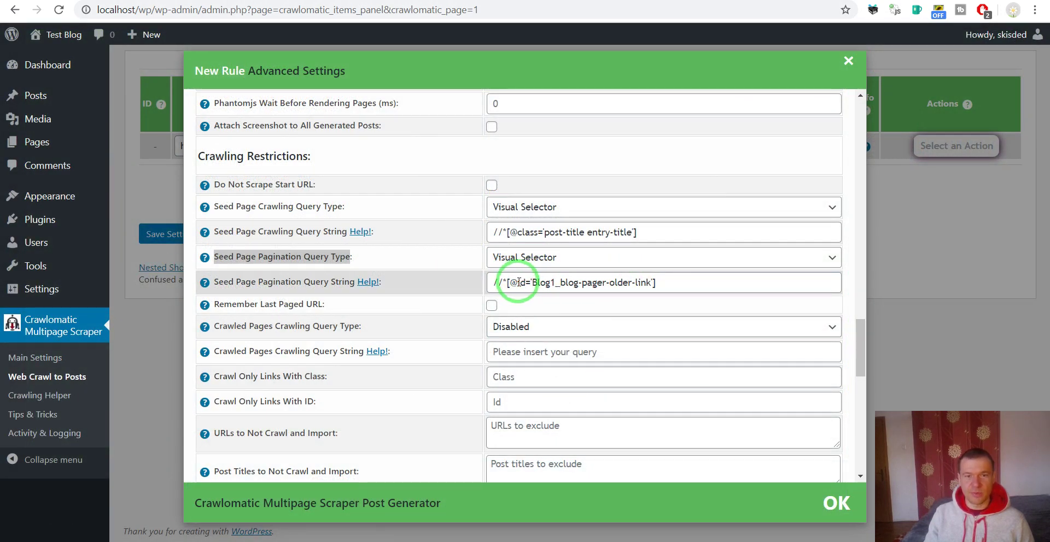
{"action": "scroll", "coordinate": [418, 300], "scroll_direction": "down", "scroll_amount": 9}
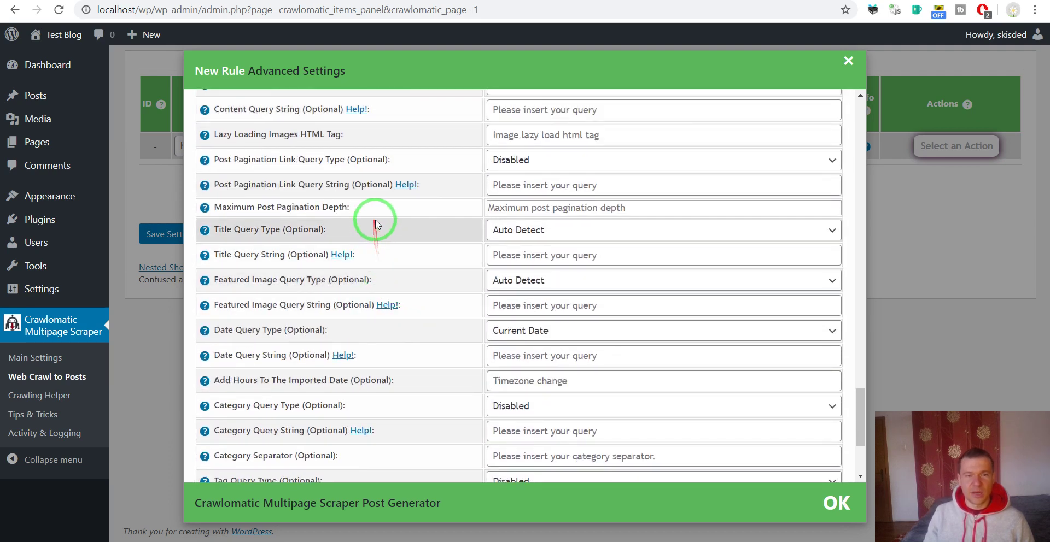
Step: Open the visual selector for the Title Query Type, inspect the post title's HTML and copy its class, post-title entry-title
{"action": "scroll", "coordinate": [377, 222], "scroll_direction": "up", "scroll_amount": 2}
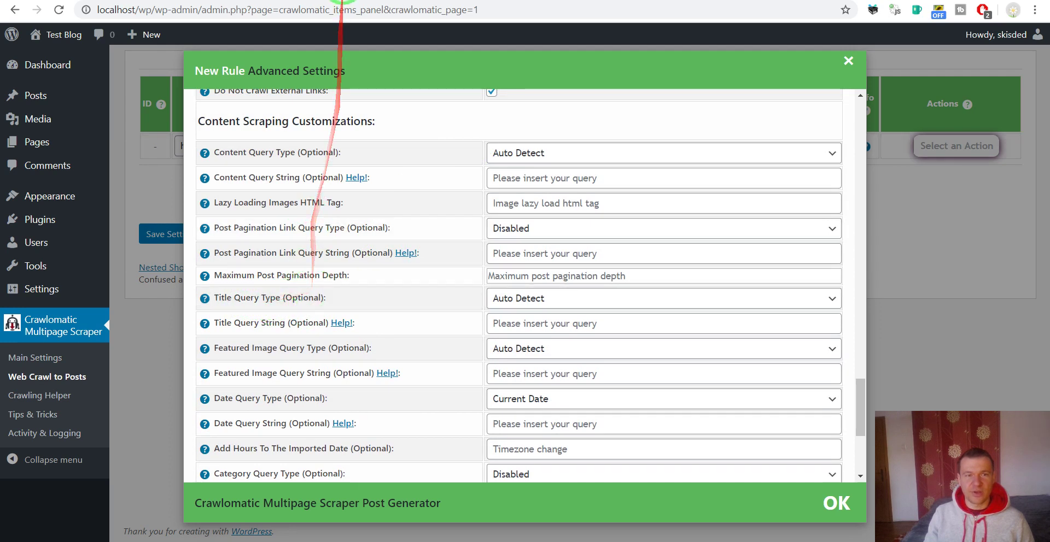
{"action": "left_click", "coordinate": [513, 303]}
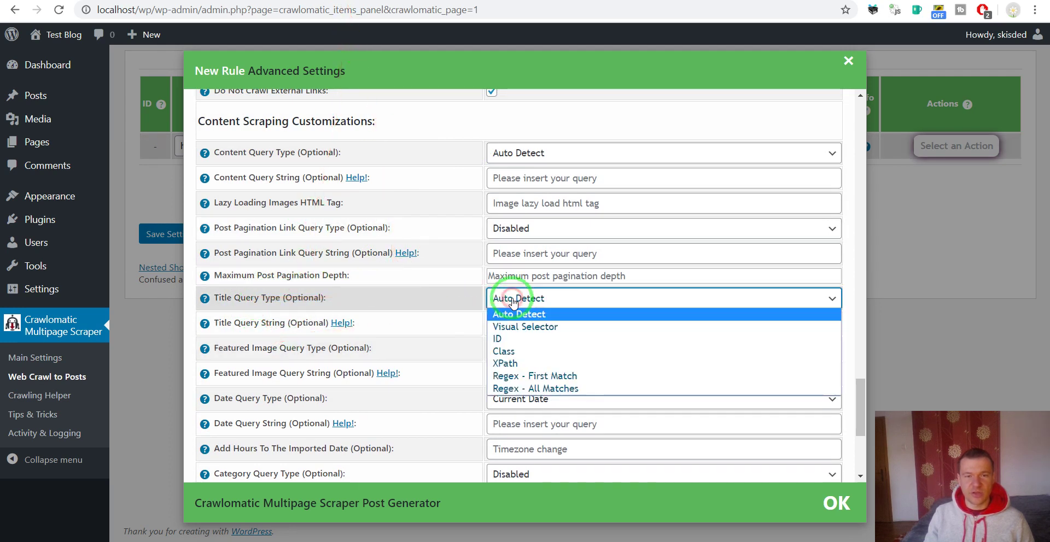
{"action": "left_click", "coordinate": [508, 328]}
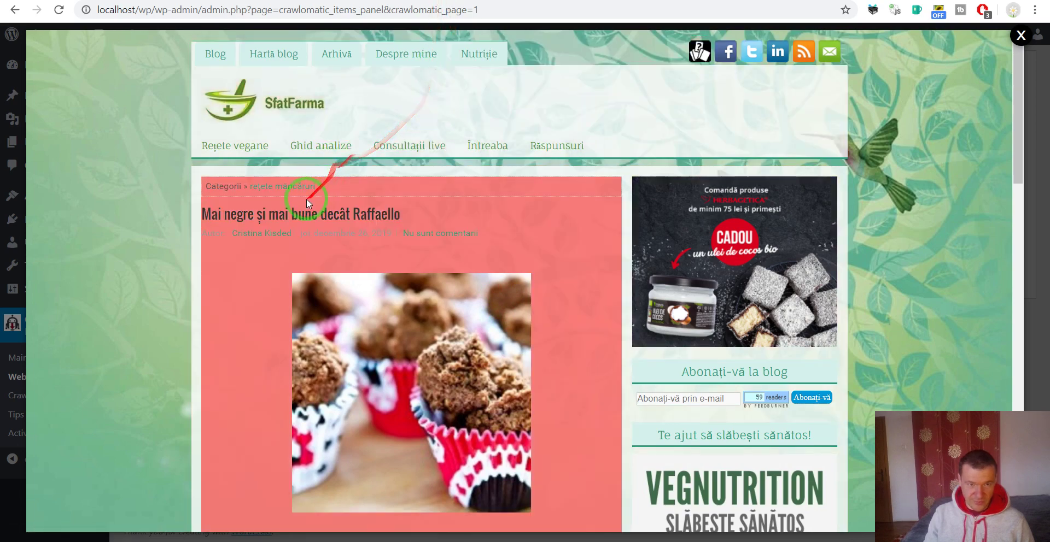
{"action": "right_click", "coordinate": [277, 214]}
{"action": "key", "text": "Escape"}
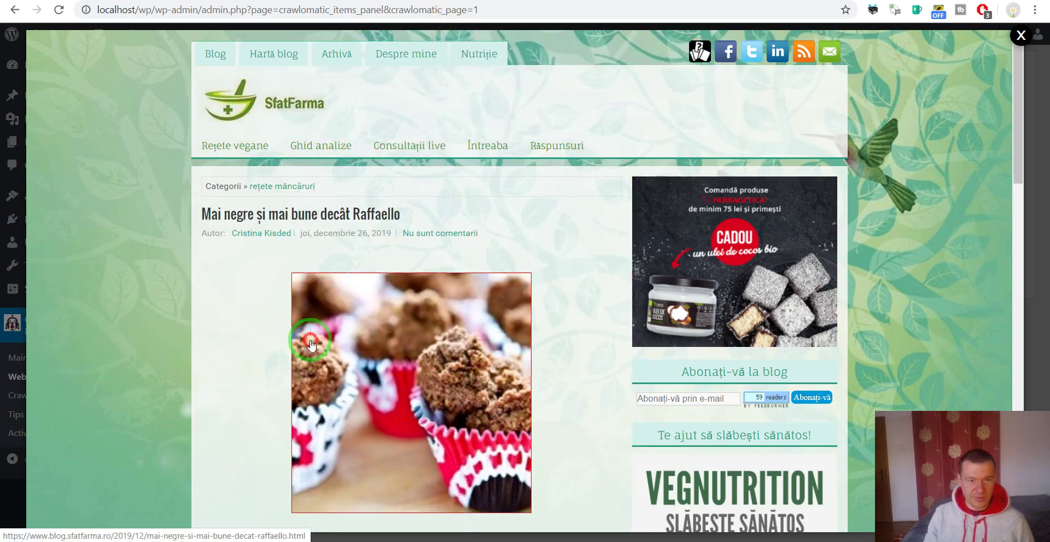
{"action": "key", "text": "ctrl+shift+c"}
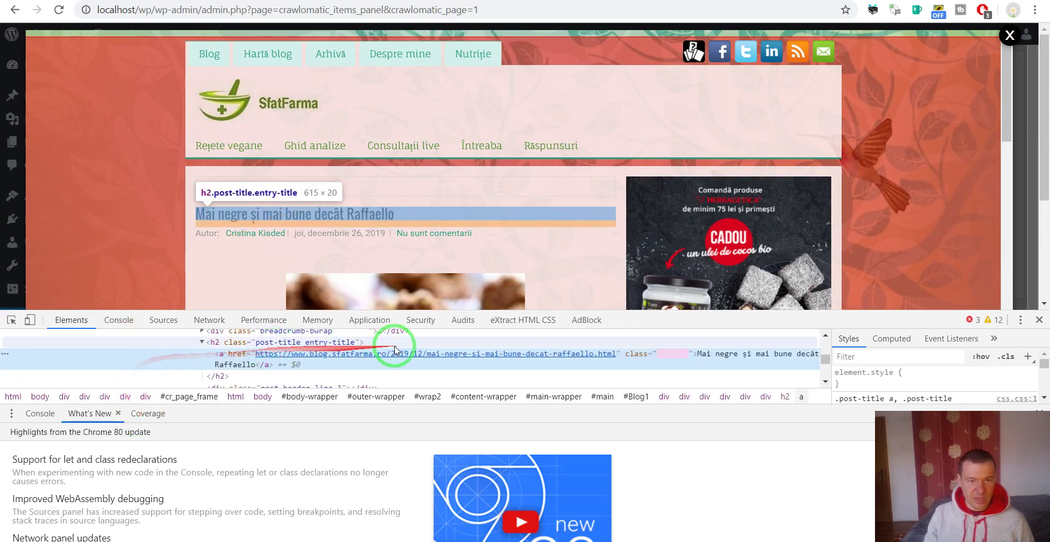
{"action": "left_click", "coordinate": [304, 342]}
{"action": "double_click", "coordinate": [304, 342]}
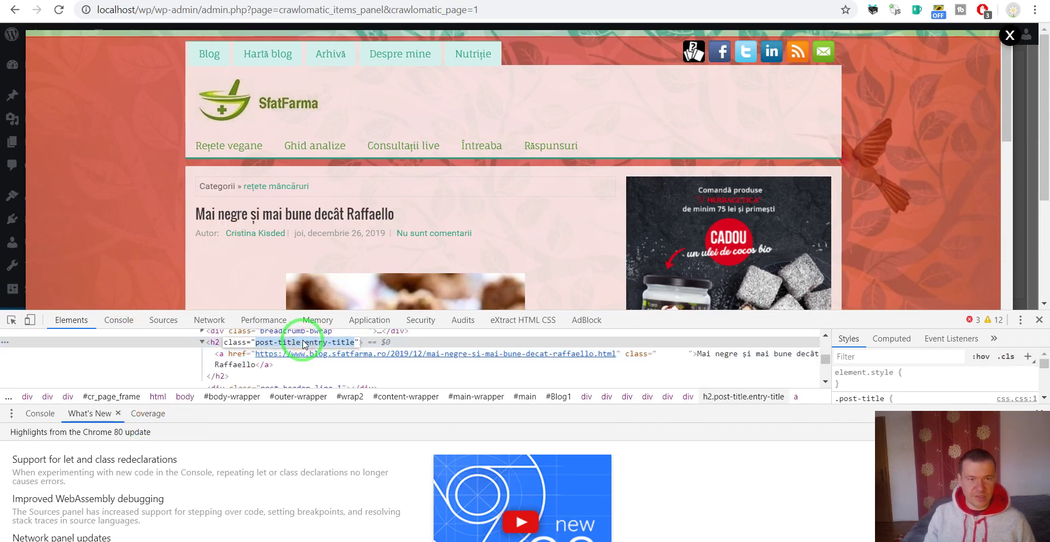
{"action": "left_click", "coordinate": [1038, 319]}
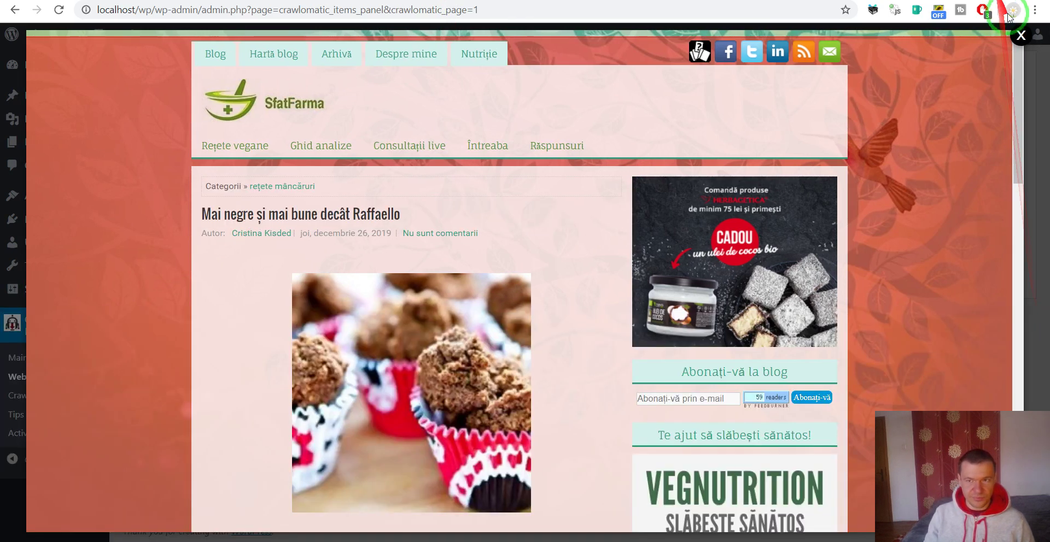
{"action": "left_click", "coordinate": [1020, 36]}
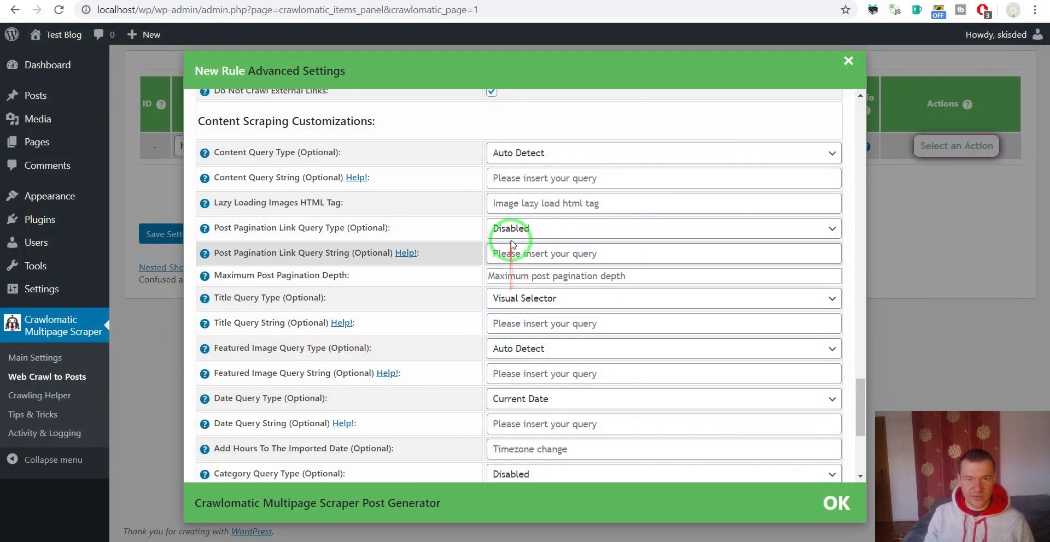
Step: Set Title Query Type to Class and Title Query String to post-title entry-title
{"action": "left_click", "coordinate": [511, 298]}
{"action": "left_click", "coordinate": [498, 350]}
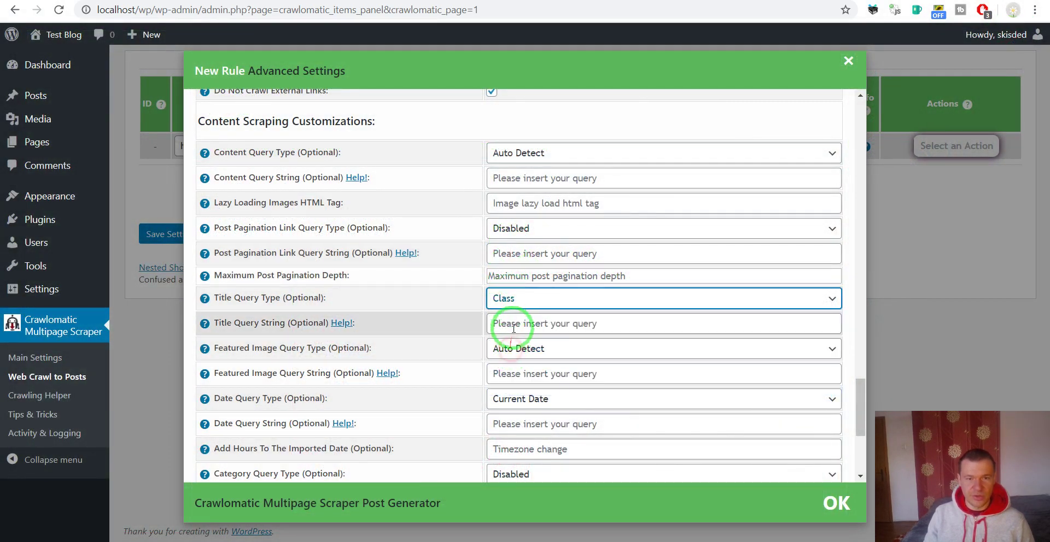
{"action": "left_click", "coordinate": [512, 323]}
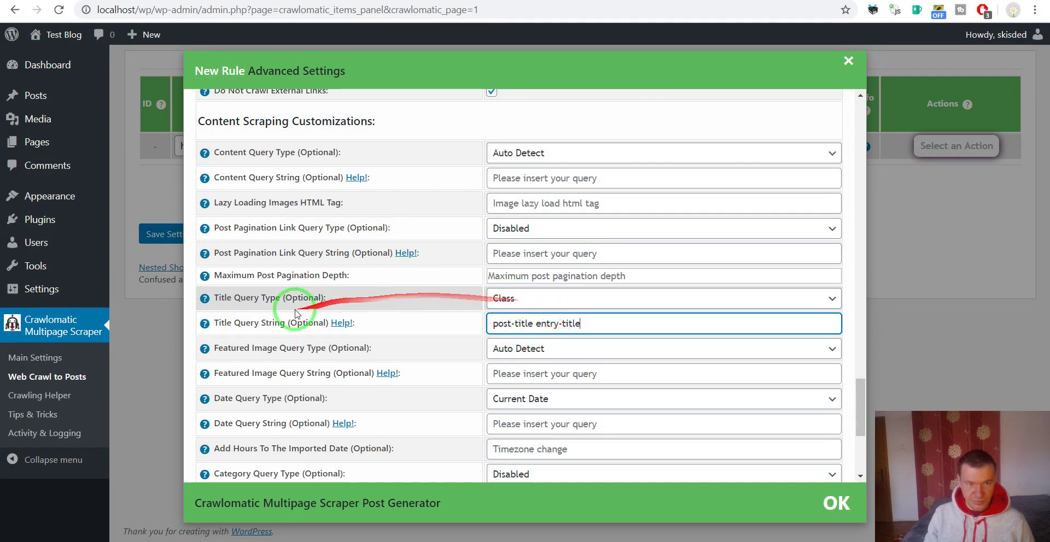
{"action": "mouse_move", "coordinate": [481, 285]}
{"action": "left_mouse_down"}
{"action": "mouse_move", "coordinate": [487, 276]}
{"action": "mouse_move", "coordinate": [236, 129]}
{"action": "mouse_move", "coordinate": [228, 159]}
{"action": "mouse_move", "coordinate": [289, 142]}
{"action": "mouse_move", "coordinate": [586, 151]}
{"action": "left_mouse_up"}
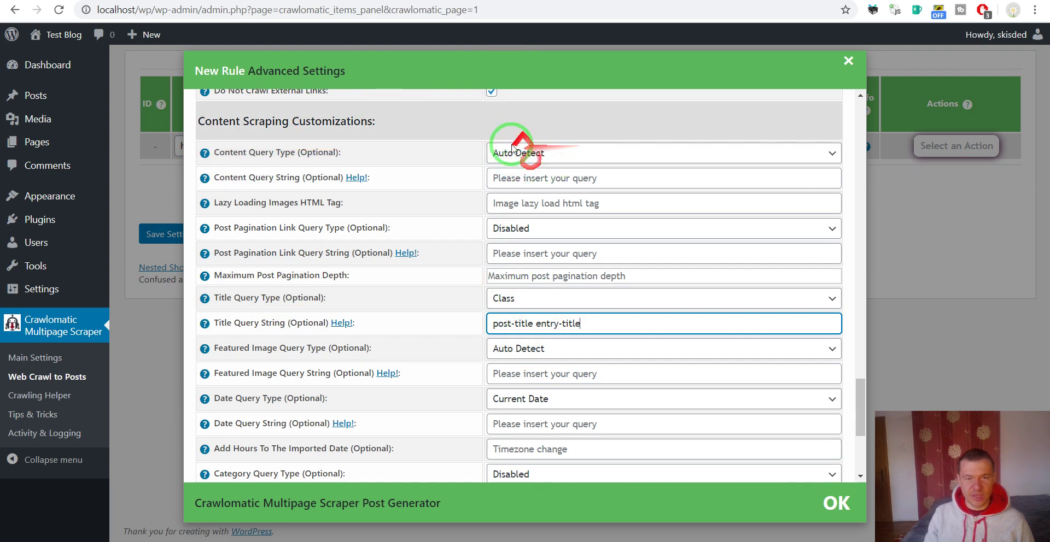
Step: Enable Remember Last Paged URL in the rule's Crawling Restrictions and save the rule settings
{"action": "scroll", "coordinate": [403, 323], "scroll_direction": "down", "scroll_amount": 5}
{"action": "scroll", "coordinate": [403, 326], "scroll_direction": "up", "scroll_amount": 5}
{"action": "scroll", "coordinate": [402, 326], "scroll_direction": "up", "scroll_amount": 7}
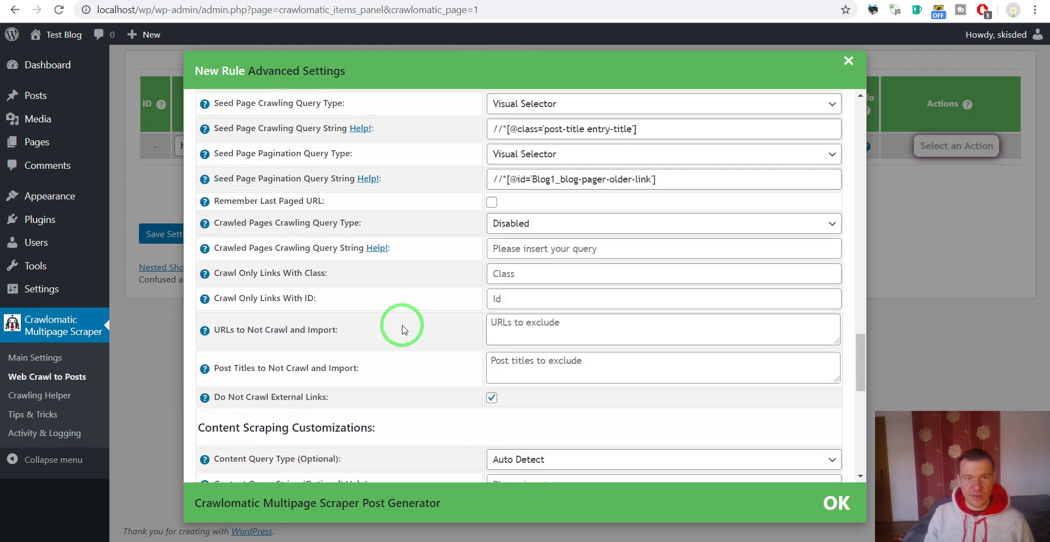
{"action": "left_click", "coordinate": [939, 253]}
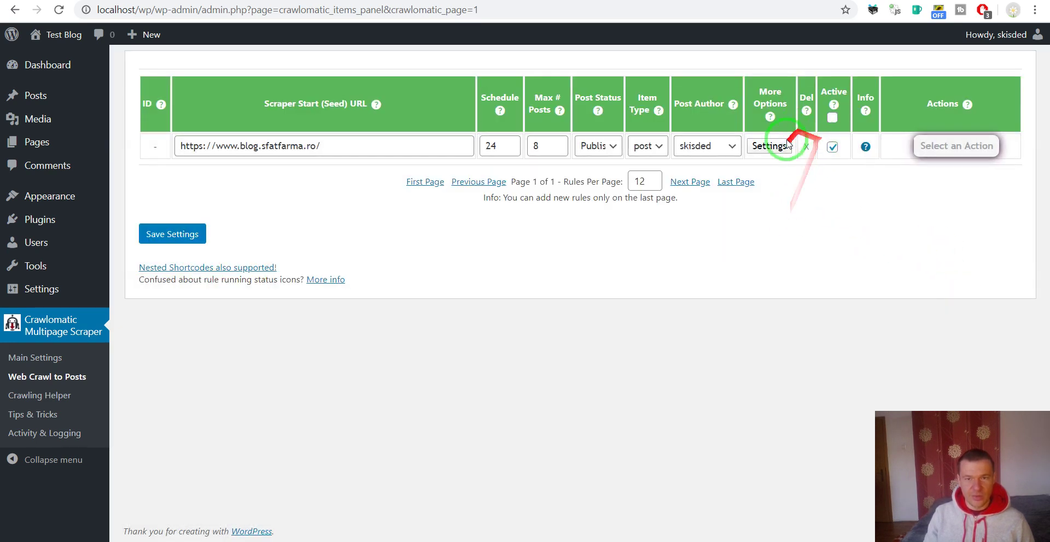
{"action": "left_click", "coordinate": [769, 146]}
{"action": "scroll", "coordinate": [422, 305], "scroll_direction": "down", "scroll_amount": 3}
{"action": "scroll", "coordinate": [420, 313], "scroll_direction": "up", "scroll_amount": 2}
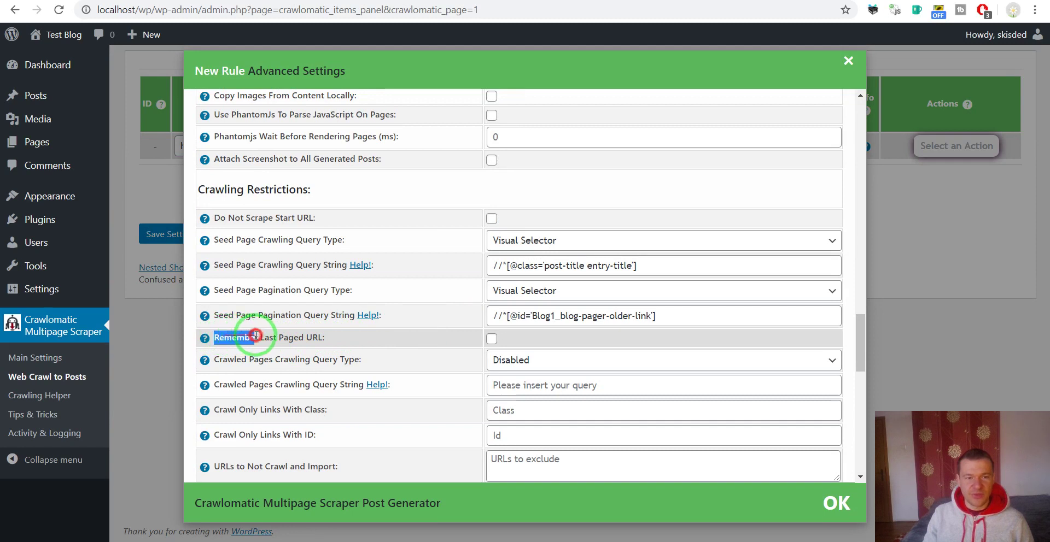
{"action": "left_click_drag", "start_coordinate": [256, 335], "coordinate": [314, 338]}
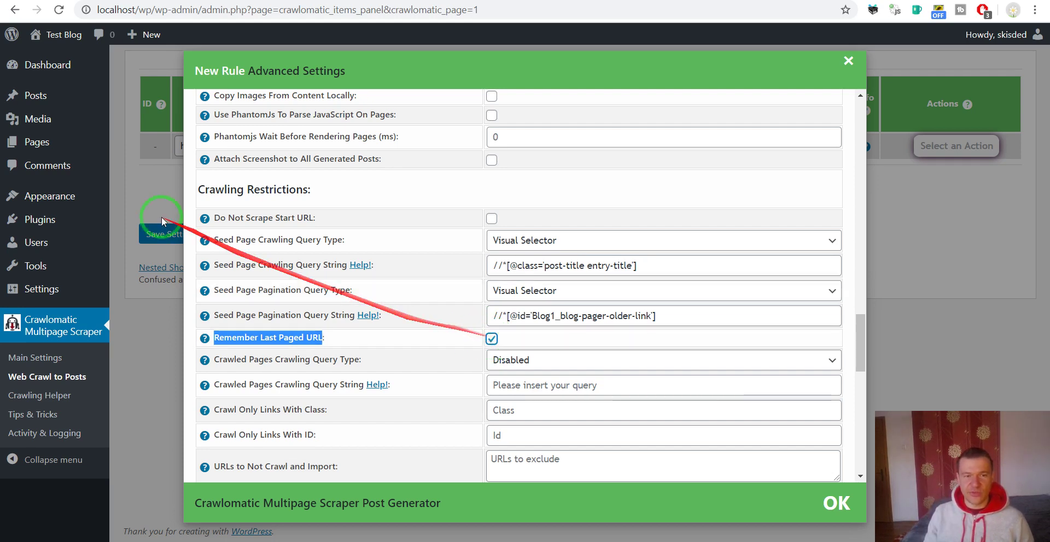
{"action": "left_click", "coordinate": [132, 229]}
{"action": "left_click", "coordinate": [165, 235]}
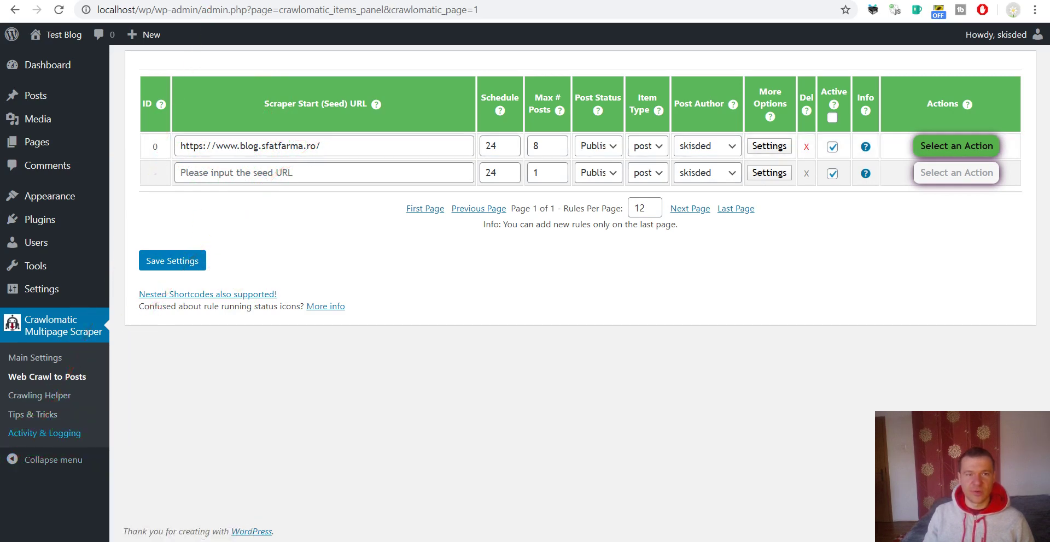
Step: Delete the plugin's logs on the Activity & Logging page and confirm the deletion
{"action": "scroll", "coordinate": [237, 287], "scroll_direction": "down", "scroll_amount": 15}
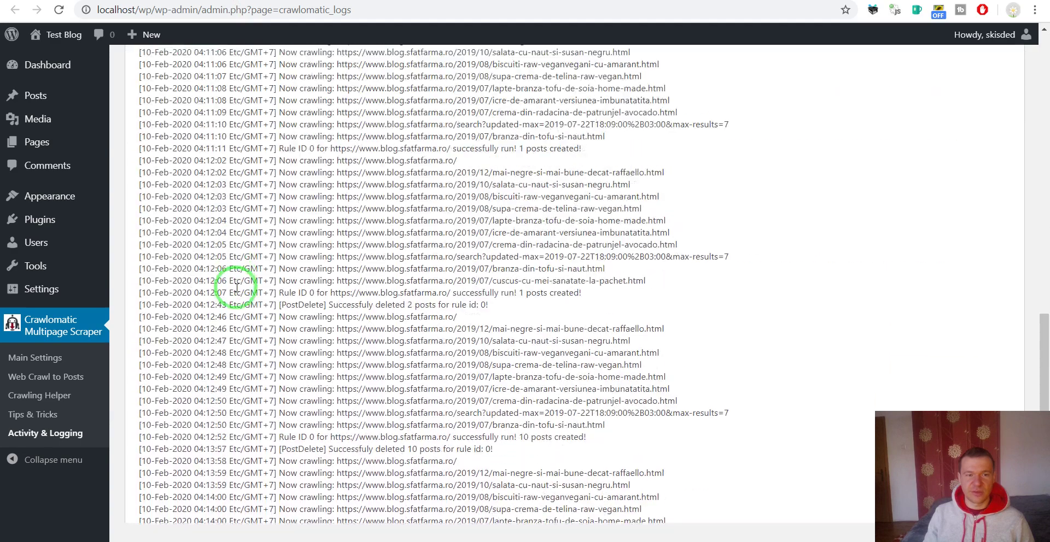
{"action": "scroll", "coordinate": [237, 287], "scroll_direction": "down", "scroll_amount": 5}
{"action": "left_click", "coordinate": [167, 478]}
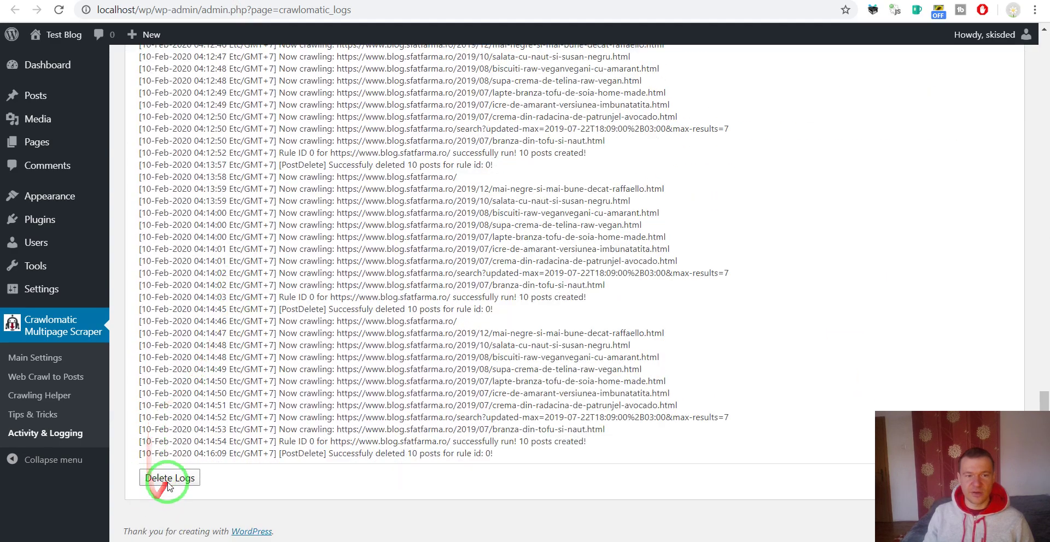
{"action": "left_click", "coordinate": [591, 88]}
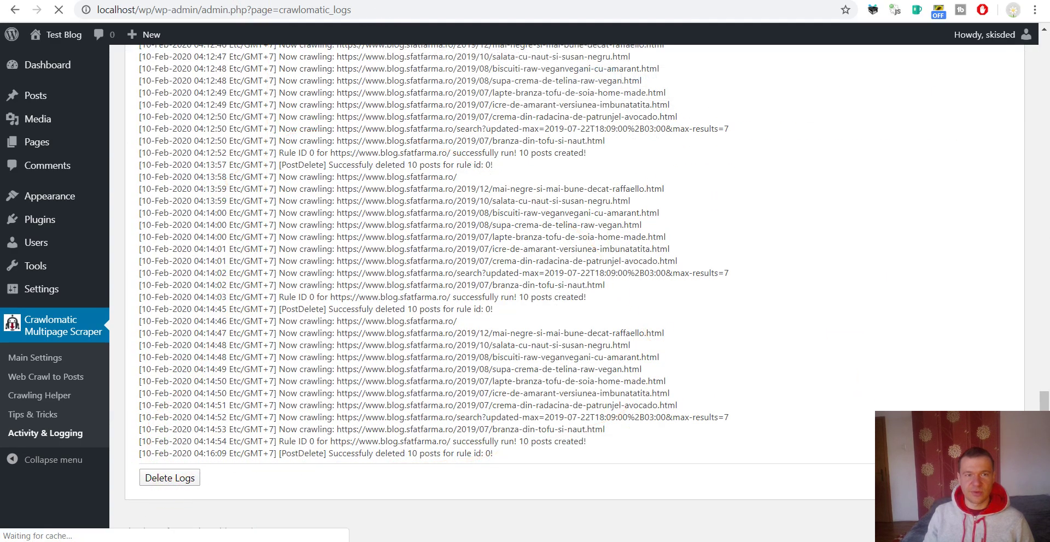
Step: Check the reloaded Test Blog home page for existing posts, and run the blog.sfatfarma.ro rule
{"action": "left_click", "coordinate": [372, 0]}
{"action": "left_click", "coordinate": [57, 13]}
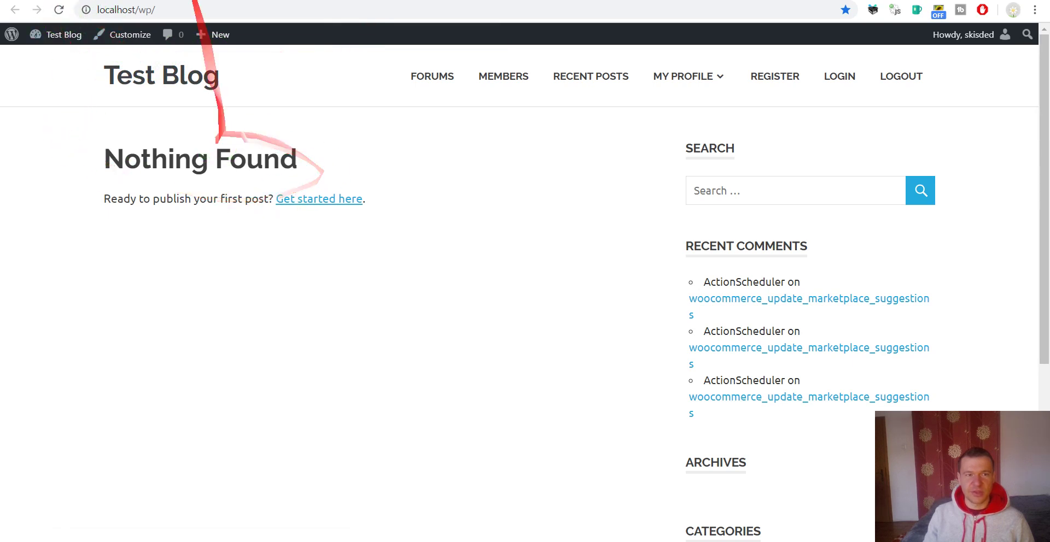
{"action": "left_click", "coordinate": [196, 1]}
{"action": "left_click", "coordinate": [956, 146]}
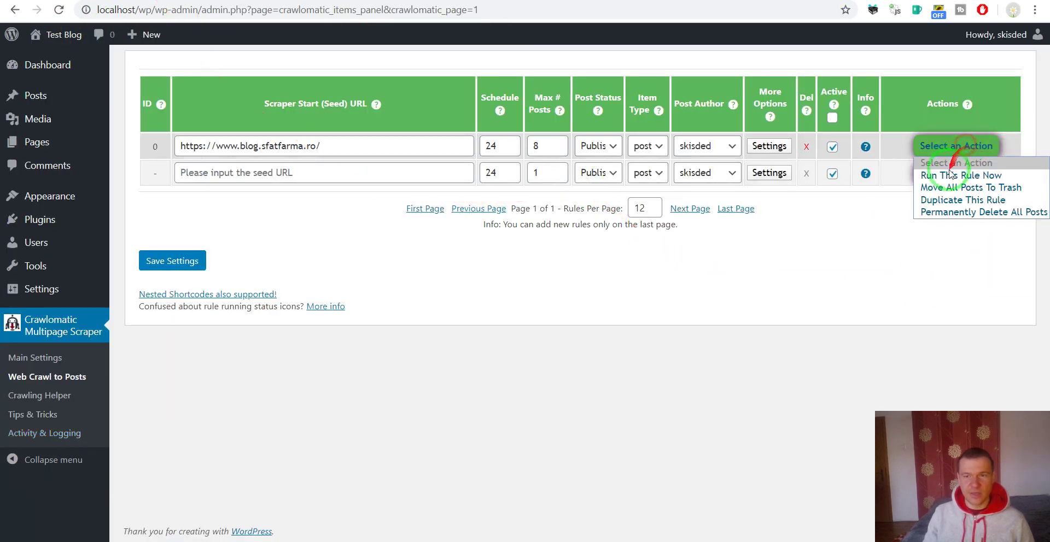
{"action": "left_click", "coordinate": [951, 175]}
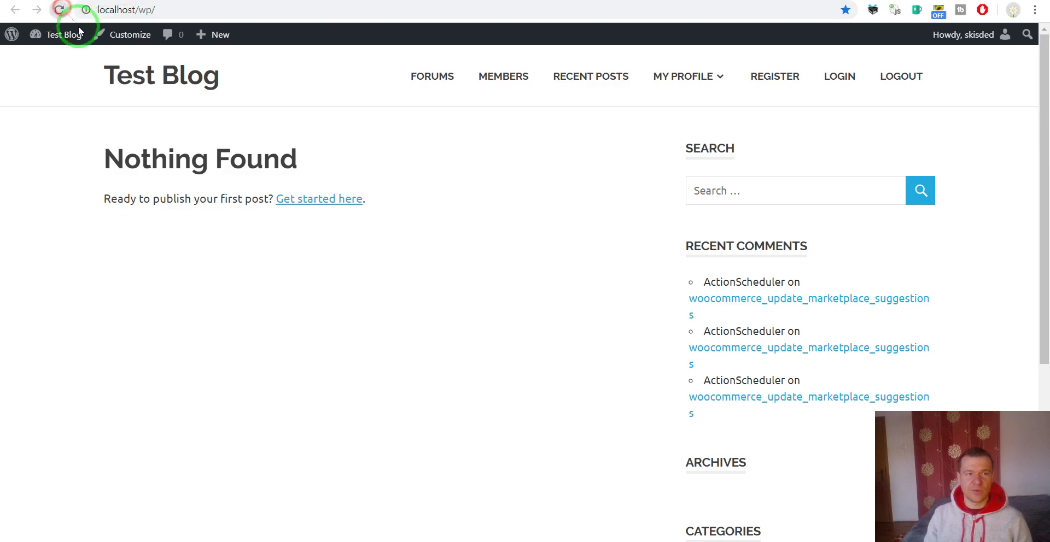
Step: Reload the Test Blog home page and review the titles and images of the imported posts
{"action": "left_click", "coordinate": [59, 9]}
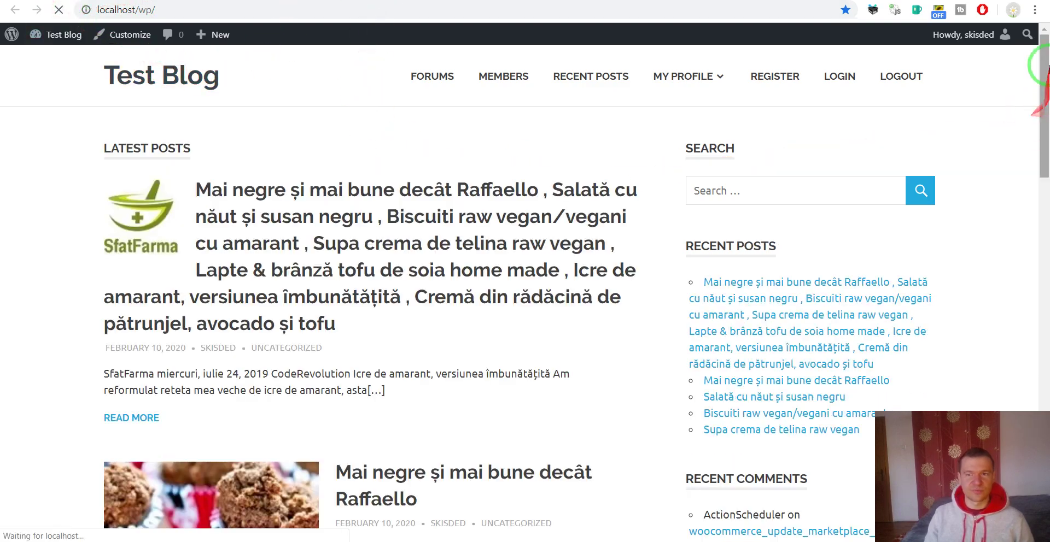
{"action": "scroll", "coordinate": [710, 289], "scroll_direction": "down", "scroll_amount": 3}
{"action": "scroll", "coordinate": [705, 284], "scroll_direction": "down", "scroll_amount": 15}
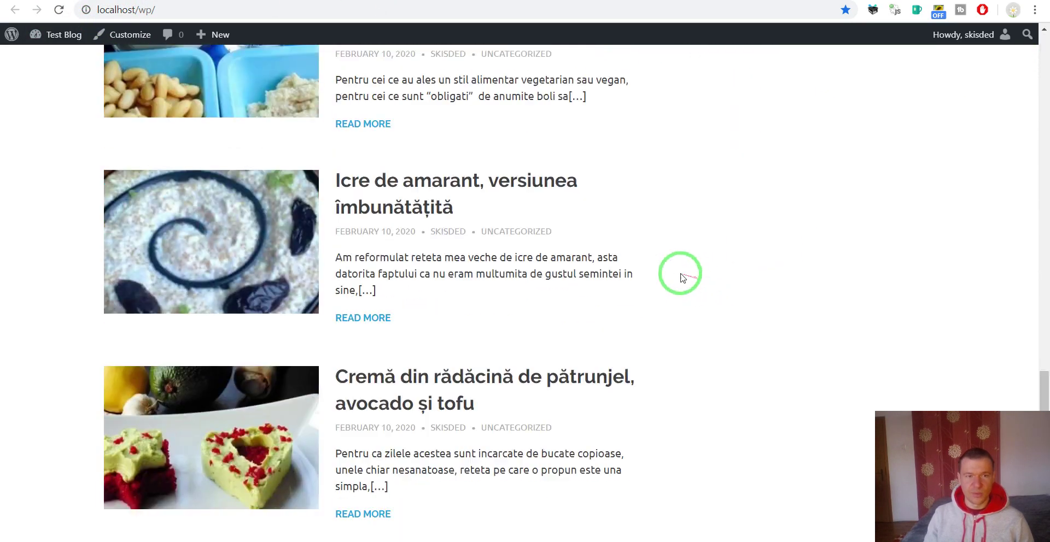
{"action": "scroll", "coordinate": [391, 284], "scroll_direction": "up", "scroll_amount": 10}
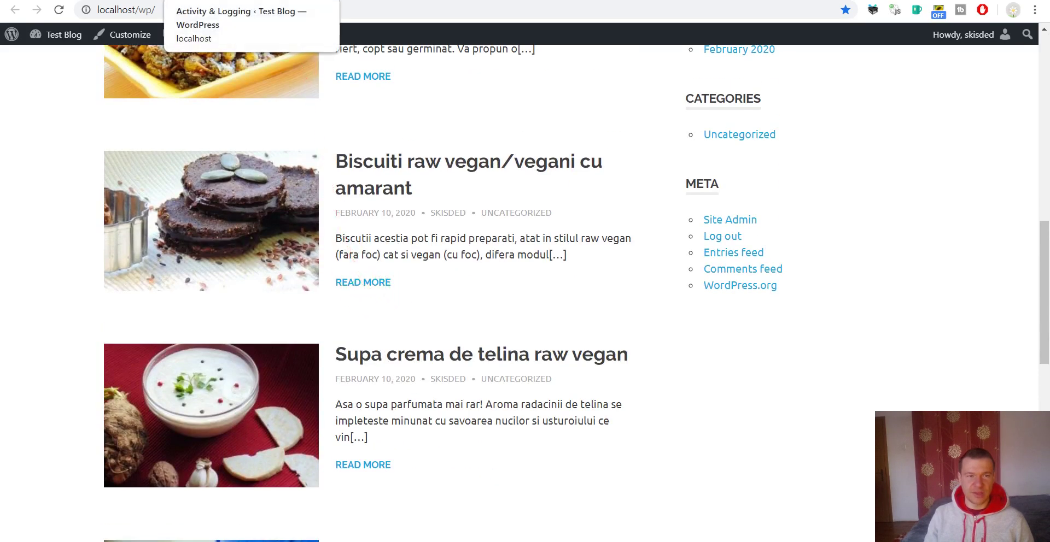
Step: Reload the Activity & Logging page and examine which pages the rule crawled in the activity log
{"action": "left_click", "coordinate": [191, 0]}
{"action": "left_click", "coordinate": [63, 4]}
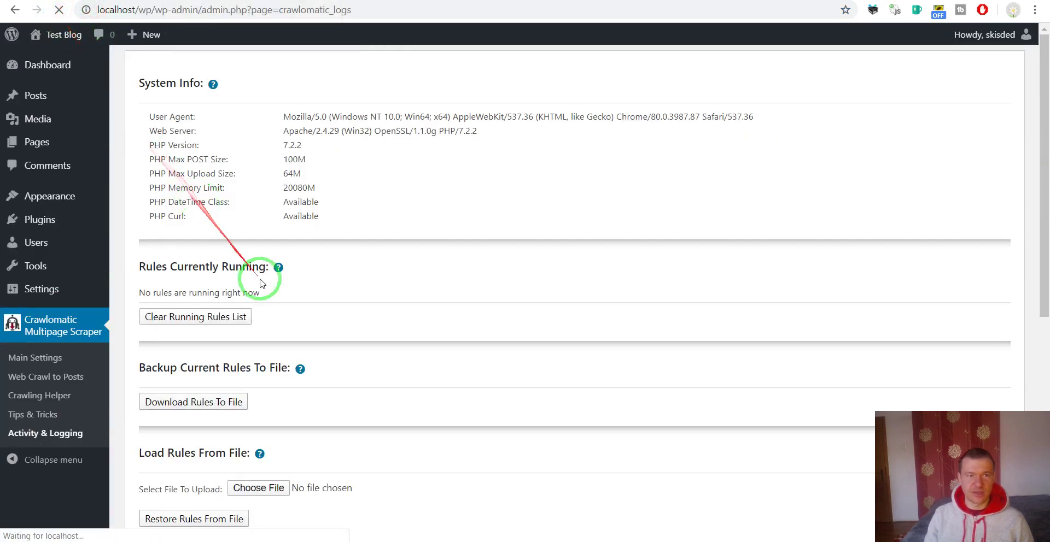
{"action": "scroll", "coordinate": [297, 317], "scroll_direction": "down", "scroll_amount": 5}
{"action": "scroll", "coordinate": [297, 318], "scroll_direction": "up", "scroll_amount": 5}
{"action": "scroll", "coordinate": [295, 316], "scroll_direction": "down", "scroll_amount": 10}
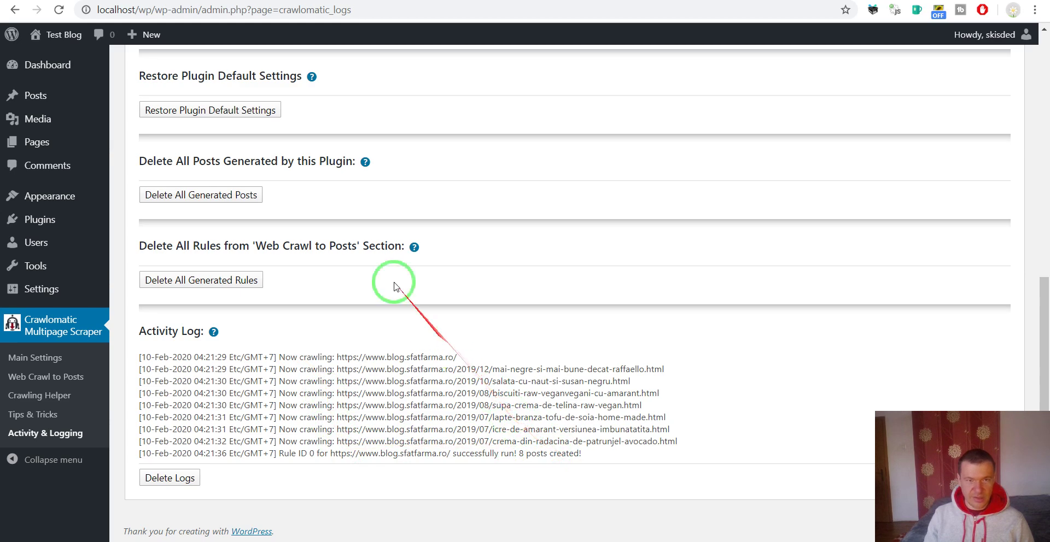
Step: Return to the Web Crawl to Posts rules and run the blog.sfatfarma.ro rule a second time
{"action": "key", "text": "alt+Left"}
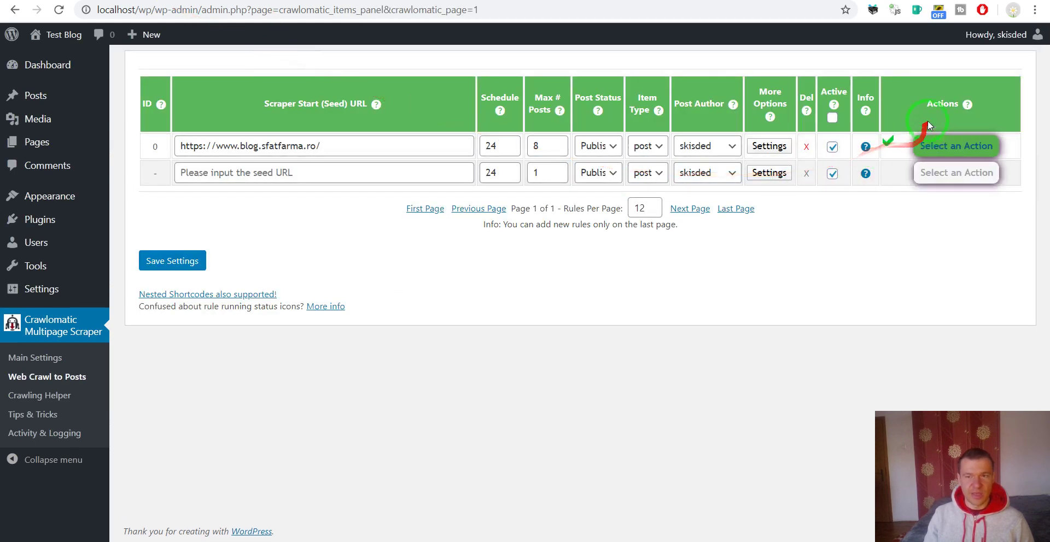
{"action": "left_click", "coordinate": [932, 146]}
{"action": "left_click", "coordinate": [932, 173]}
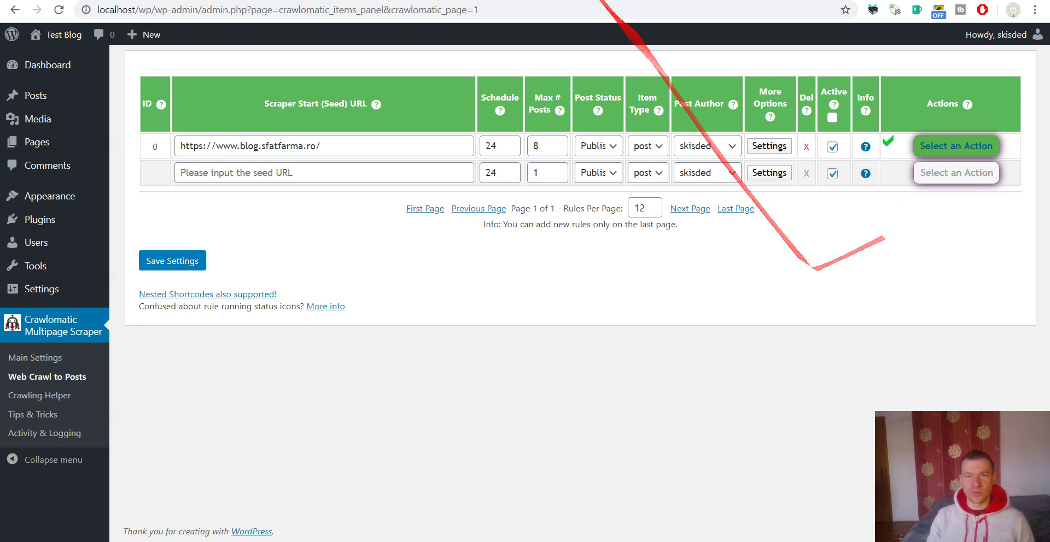
Step: Examine the page navigation at the end of the post list on the source blog, blog.sfatfarma.ro
{"action": "left_click", "coordinate": [577, 0]}
{"action": "scroll", "coordinate": [438, 249], "scroll_direction": "down", "scroll_amount": 20}
{"action": "scroll", "coordinate": [369, 402], "scroll_direction": "up", "scroll_amount": 10}
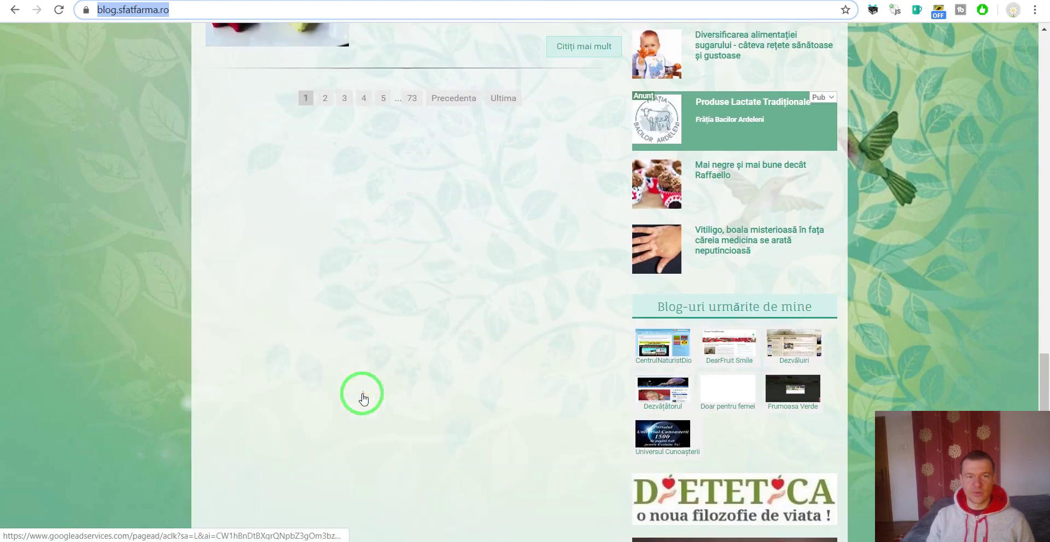
Step: Reload the Test Blog home page and review the posts imported by the second rule run
{"action": "left_click", "coordinate": [251, 0]}
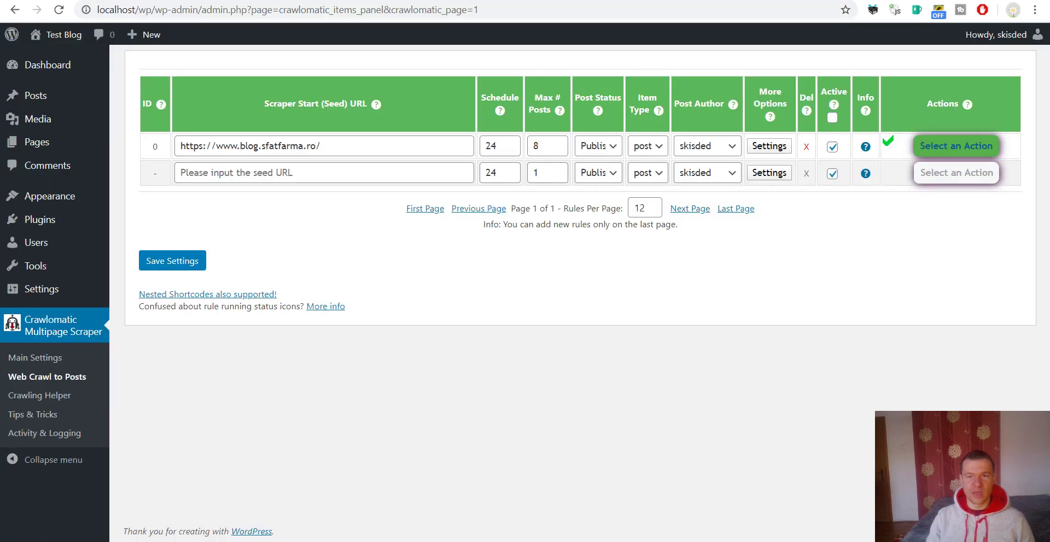
{"action": "key", "text": "ctrl+Tab"}
{"action": "key", "text": "ctrl+Tab"}
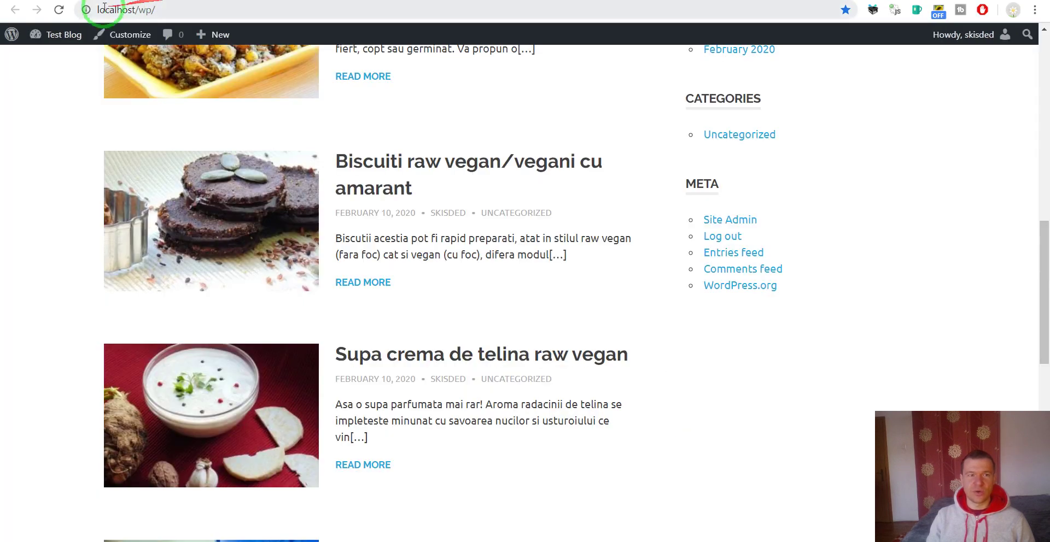
{"action": "left_click", "coordinate": [59, 11]}
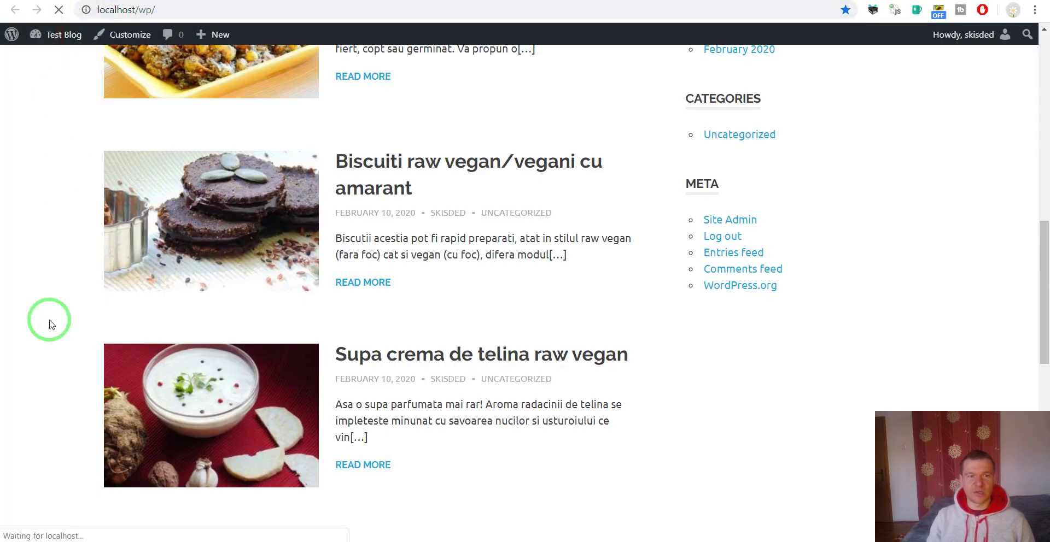
{"action": "scroll", "coordinate": [49, 324], "scroll_direction": "up", "scroll_amount": 8}
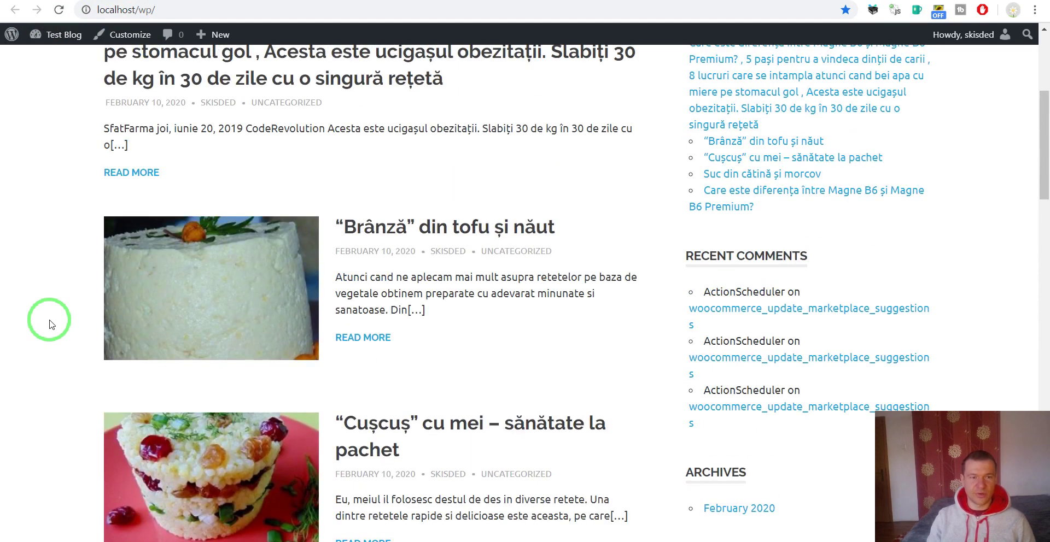
{"action": "scroll", "coordinate": [49, 325], "scroll_direction": "down", "scroll_amount": 4}
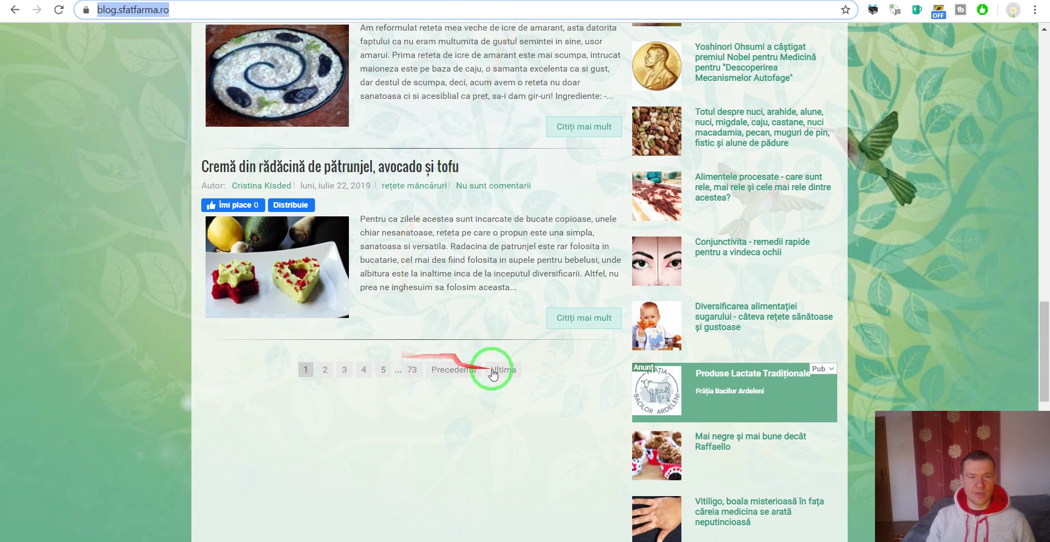
Step: Open page 2 of the source blog's post list and review the posts on it
{"action": "left_click", "coordinate": [325, 369]}
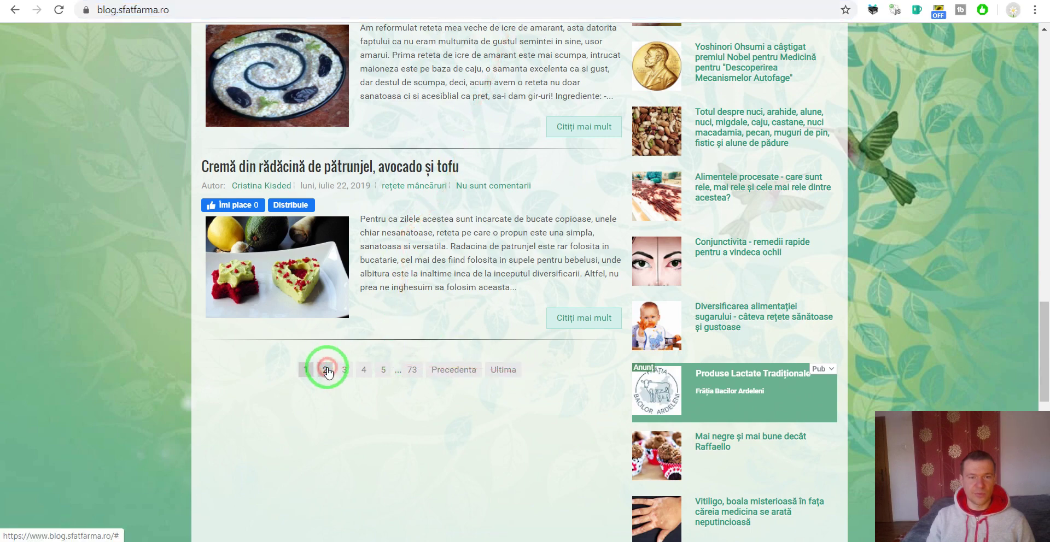
{"action": "scroll", "coordinate": [117, 290], "scroll_direction": "down", "scroll_amount": 8}
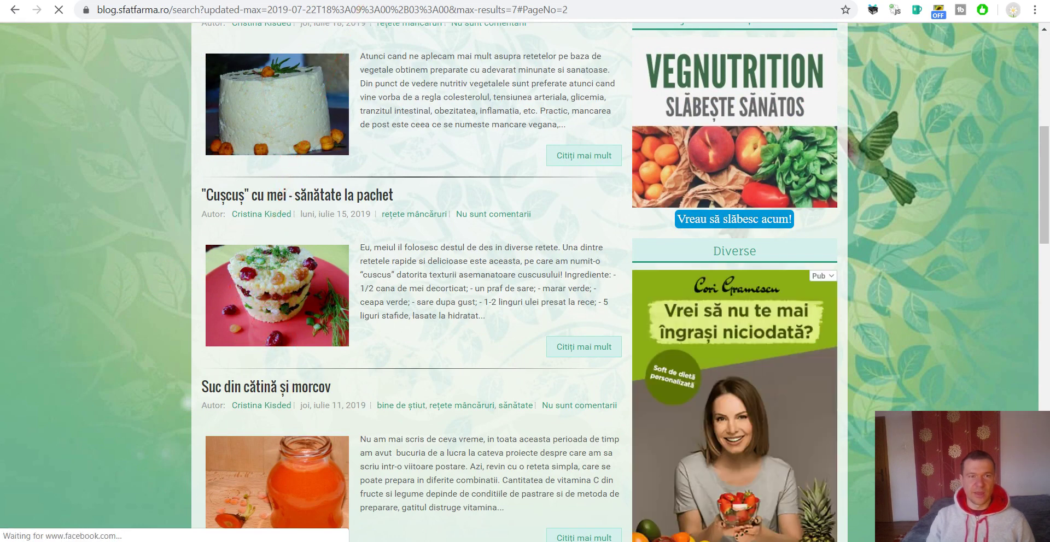
Step: Reload the Activity & Logging page and examine the URL saved for next time crawling in the second run's entries
{"action": "left_click", "coordinate": [234, 0]}
{"action": "left_click", "coordinate": [55, 8]}
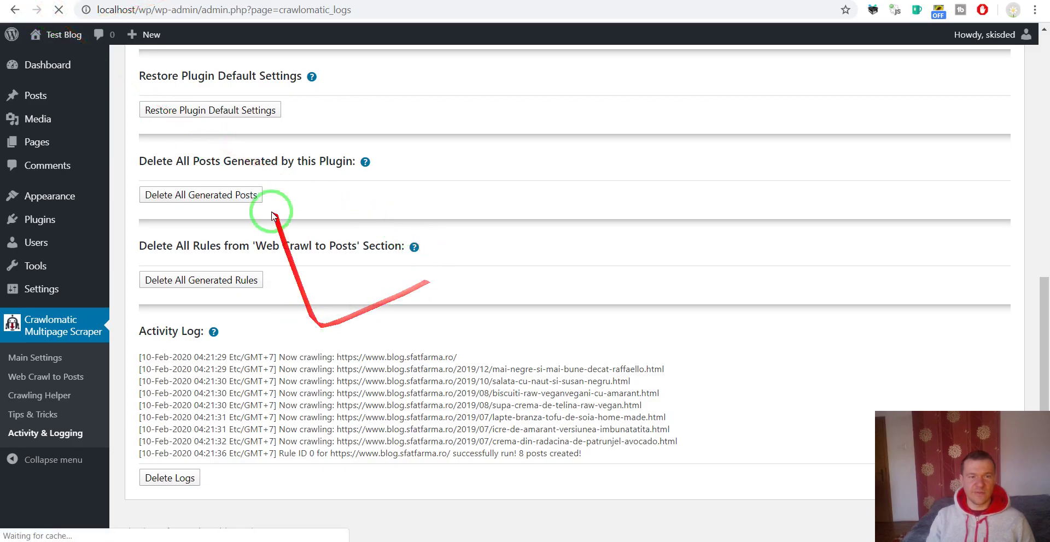
{"action": "scroll", "coordinate": [269, 281], "scroll_direction": "down", "scroll_amount": 4}
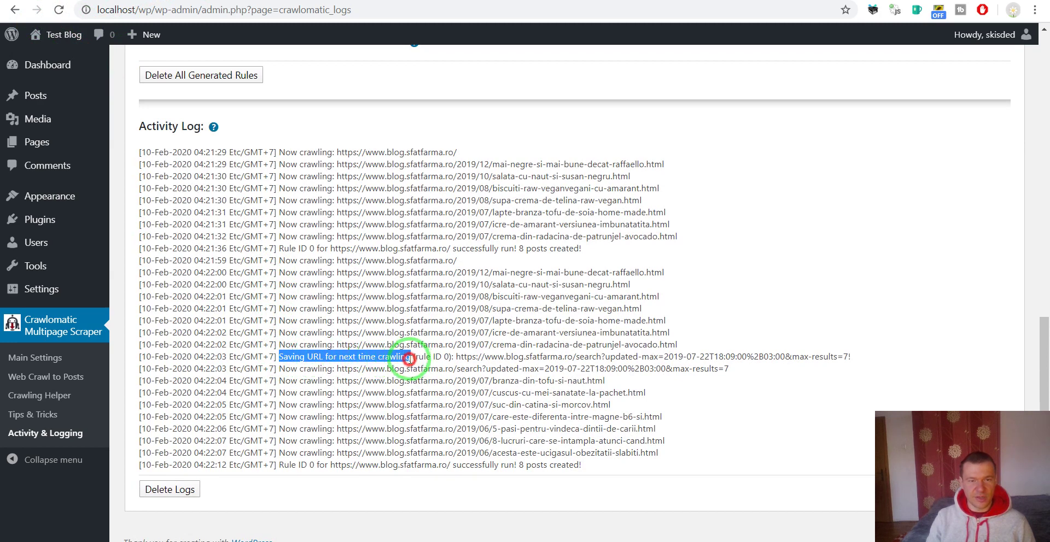
{"action": "left_click_drag", "start_coordinate": [409, 359], "coordinate": [848, 356]}
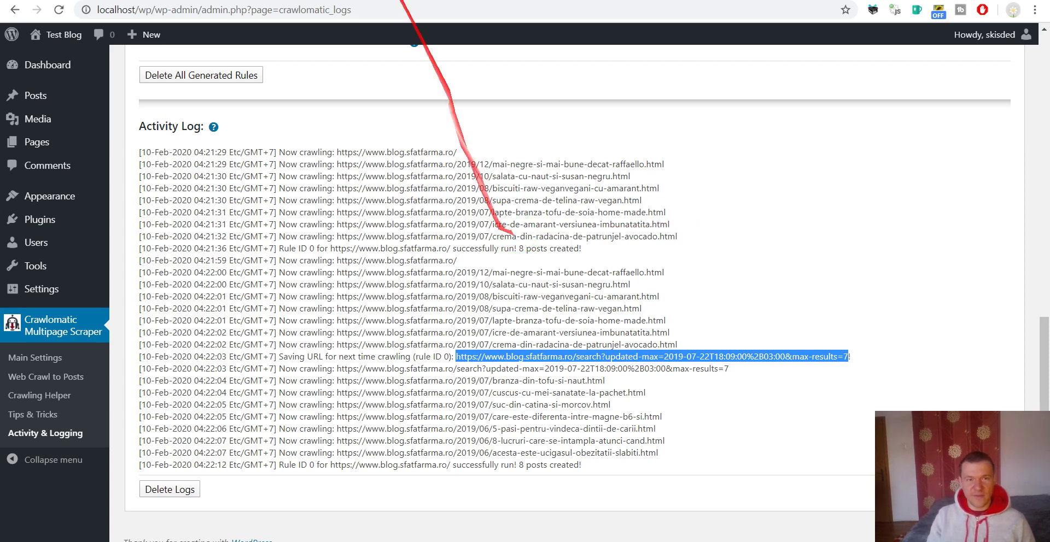
Step: Return to the Web Crawl to Posts rules and run the blog.sfatfarma.ro rule a third time
{"action": "left_click", "coordinate": [131, 0]}
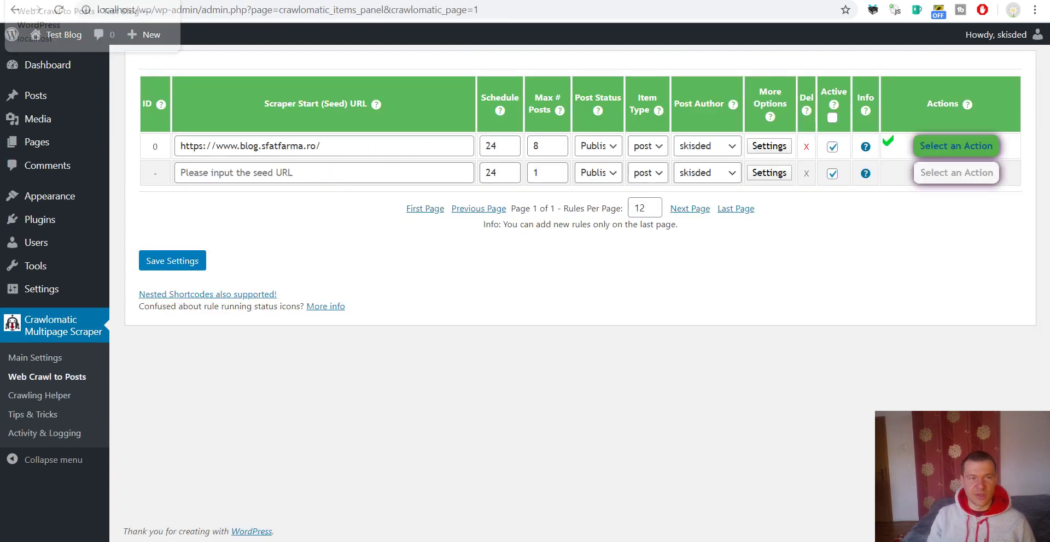
{"action": "left_click", "coordinate": [956, 146]}
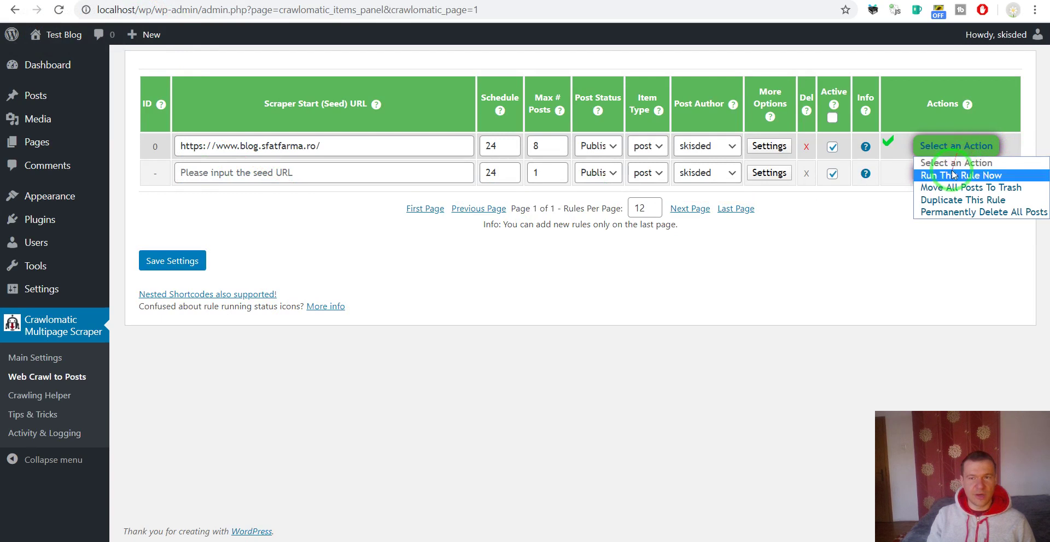
{"action": "left_click", "coordinate": [944, 173]}
{"action": "key", "text": "Return"}
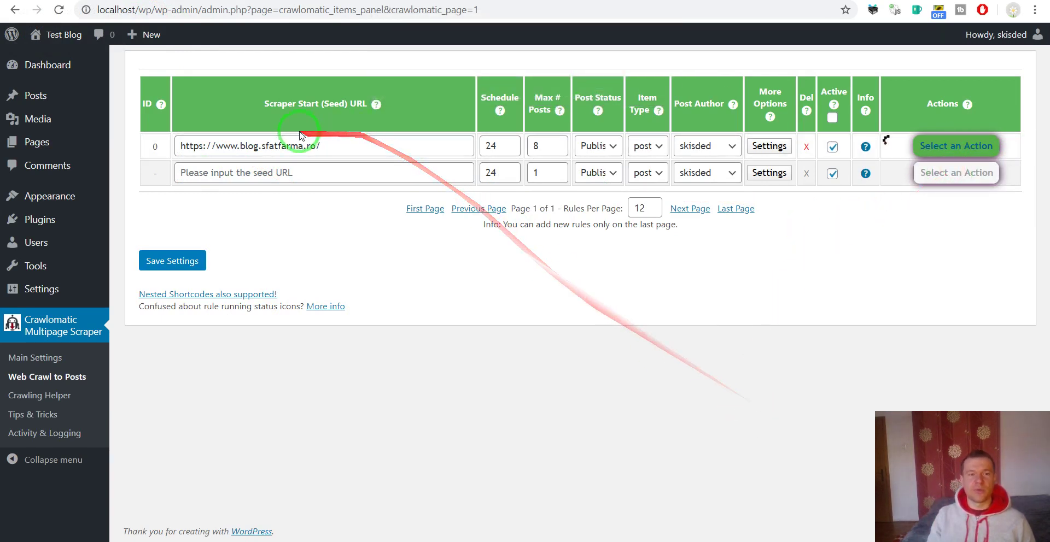
{"action": "left_click_drag", "start_coordinate": [335, 144], "coordinate": [189, 145]}
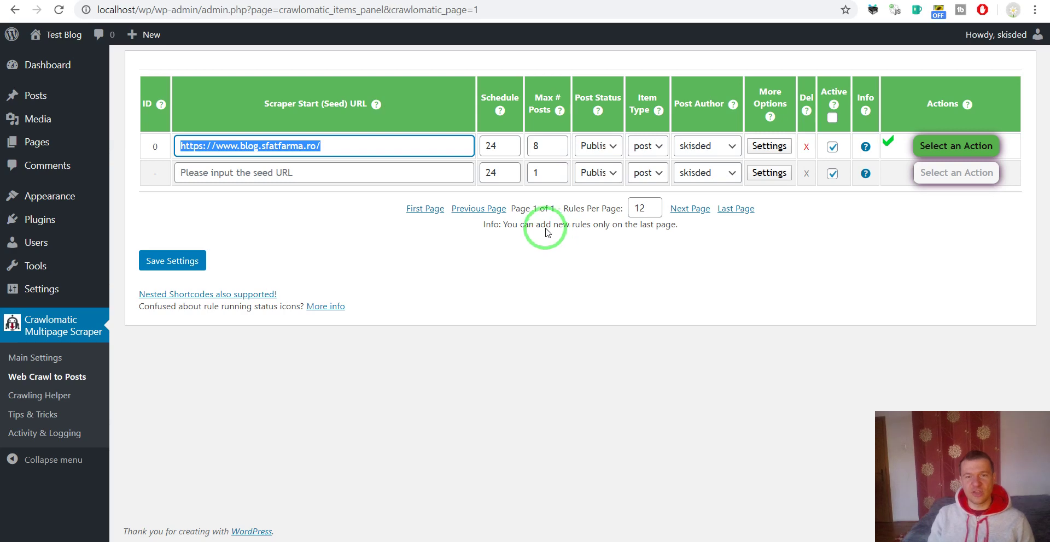
Step: Review the Remember Last Paged URL option in the blog.sfatfarma.ro rule's advanced settings, then close them
{"action": "left_click", "coordinate": [763, 147]}
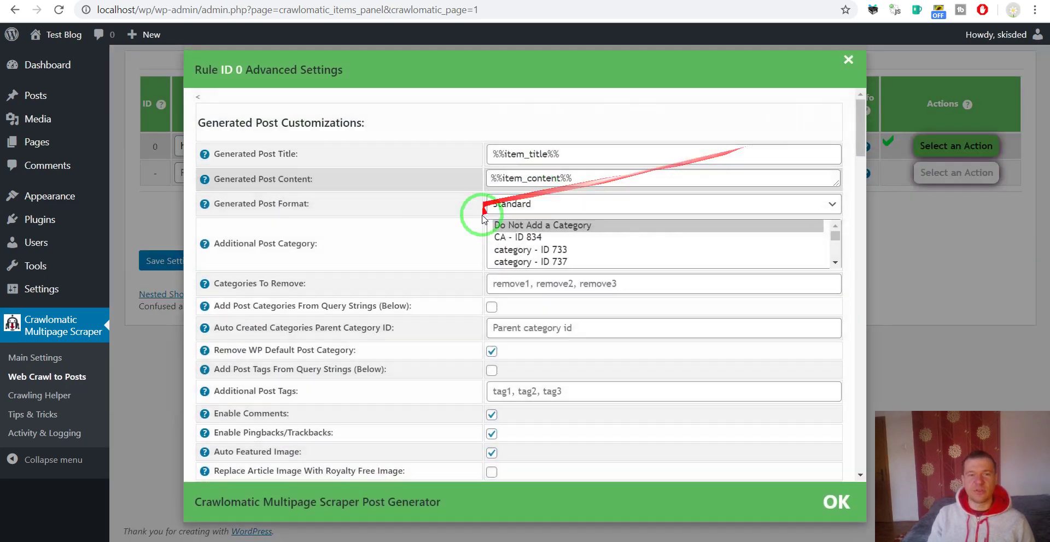
{"action": "scroll", "coordinate": [469, 358], "scroll_direction": "down", "scroll_amount": 10}
{"action": "scroll", "coordinate": [469, 365], "scroll_direction": "down", "scroll_amount": 8}
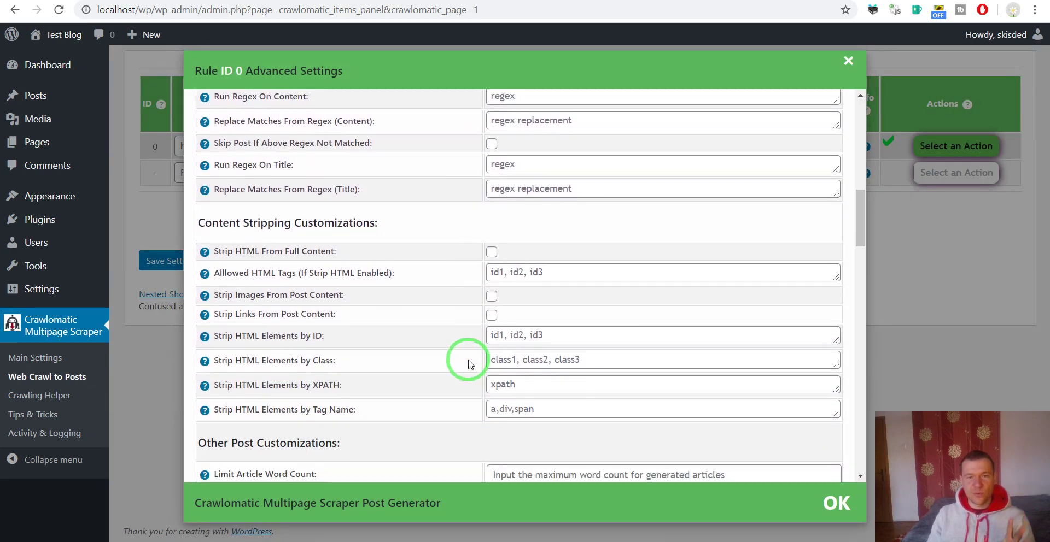
{"action": "scroll", "coordinate": [465, 350], "scroll_direction": "down", "scroll_amount": 8}
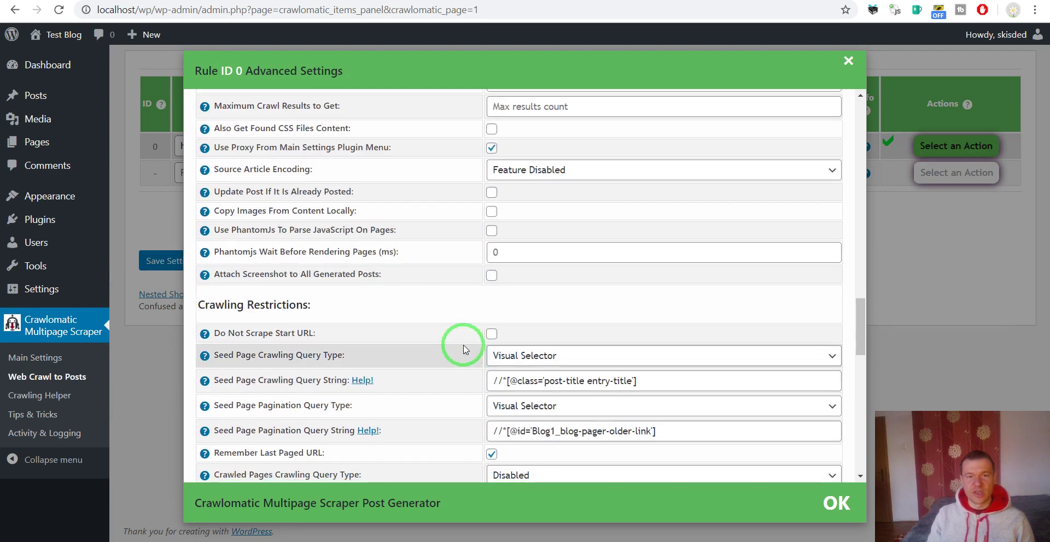
{"action": "scroll", "coordinate": [327, 205], "scroll_direction": "up", "scroll_amount": 3}
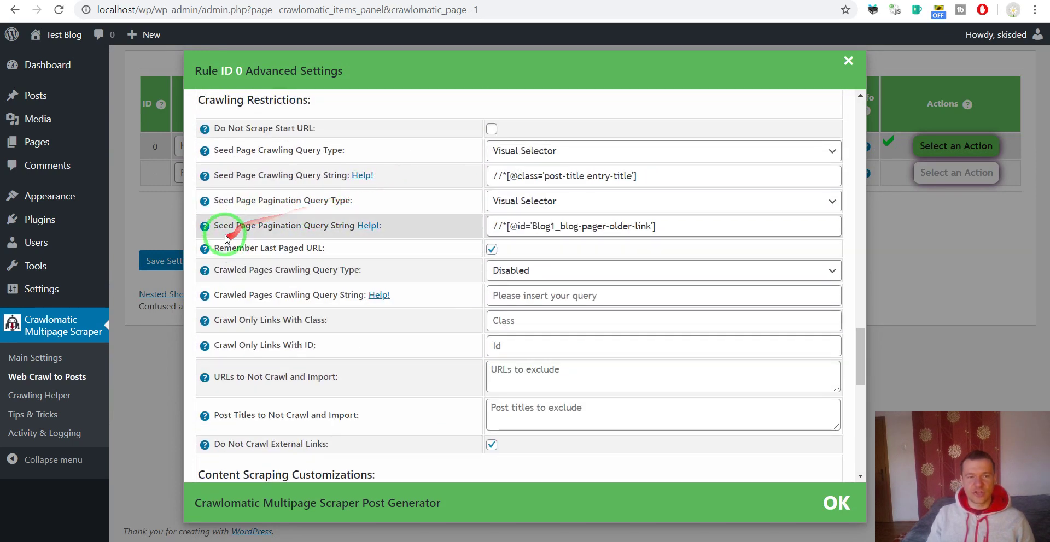
{"action": "left_click_drag", "start_coordinate": [212, 249], "coordinate": [325, 249]}
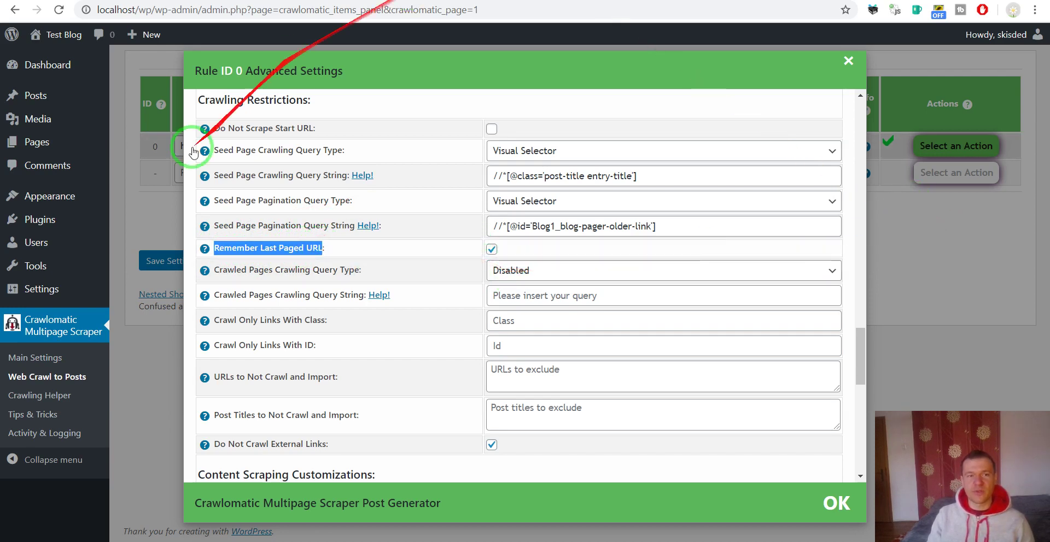
{"action": "left_click", "coordinate": [164, 217]}
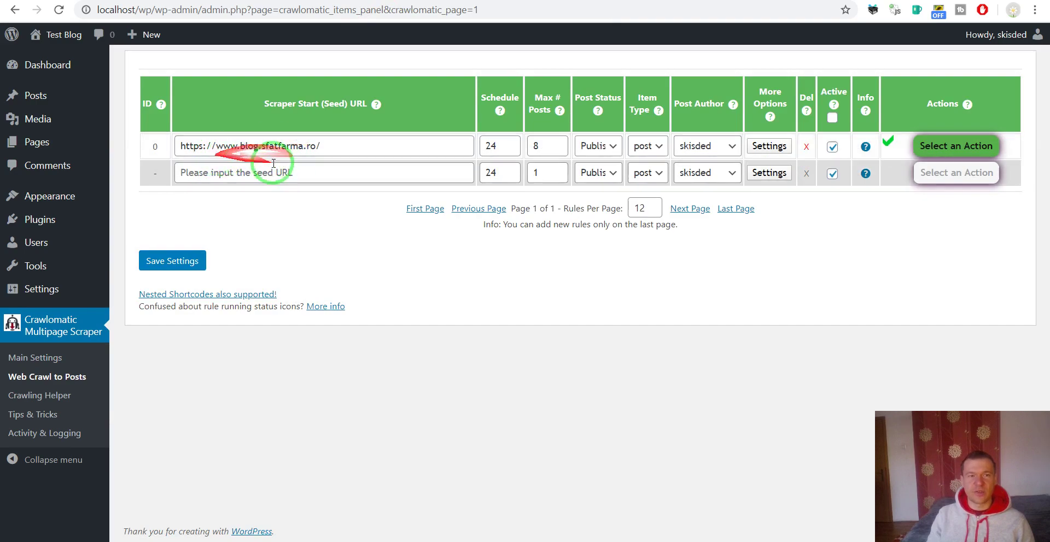
Step: Reload the Test Blog home page and review the posts imported by the third rule run
{"action": "left_click", "coordinate": [417, 0]}
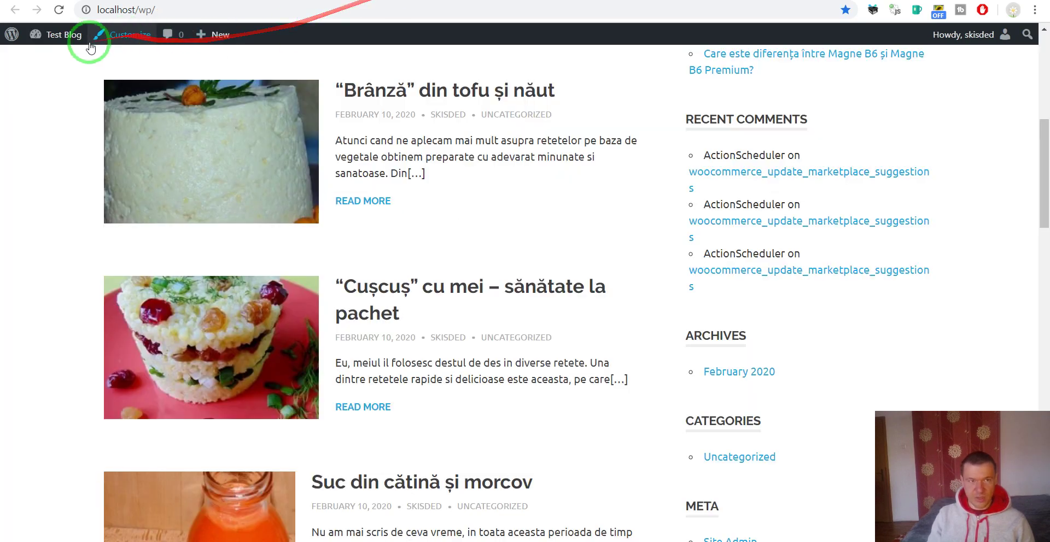
{"action": "left_click", "coordinate": [59, 10]}
{"action": "scroll", "coordinate": [19, 297], "scroll_direction": "up", "scroll_amount": 7}
{"action": "scroll", "coordinate": [45, 314], "scroll_direction": "down", "scroll_amount": 3}
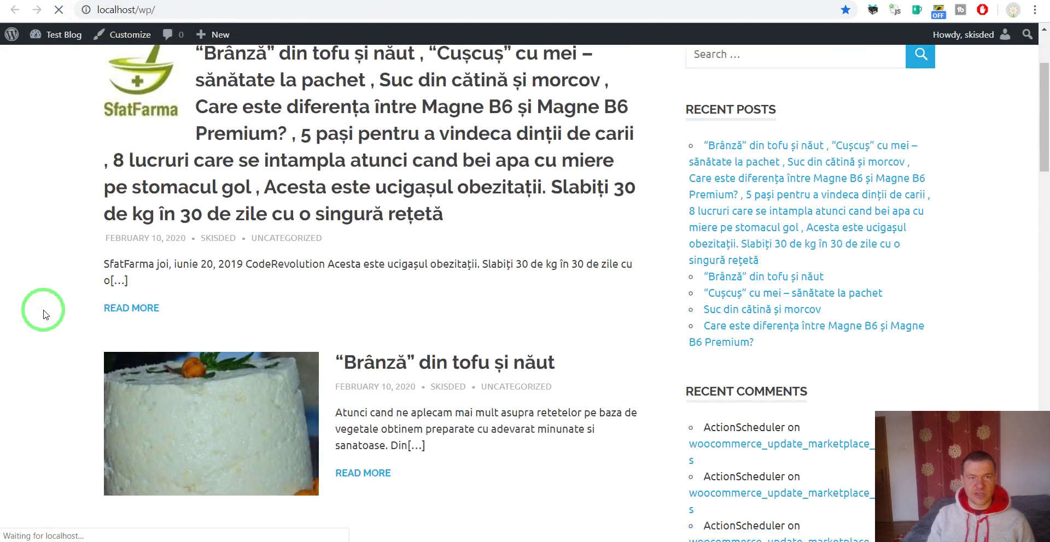
{"action": "scroll", "coordinate": [47, 306], "scroll_direction": "down", "scroll_amount": 20}
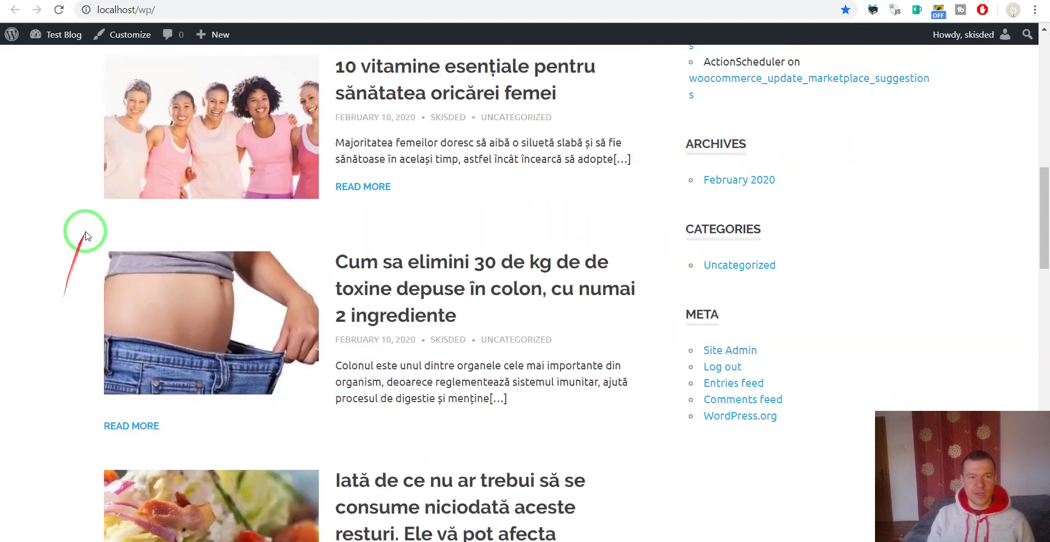
{"action": "scroll", "coordinate": [89, 234], "scroll_direction": "up", "scroll_amount": 8}
Step: Reload the activity log and search it for the URL that the third run loaded from saved data
{"action": "left_click", "coordinate": [201, 0]}
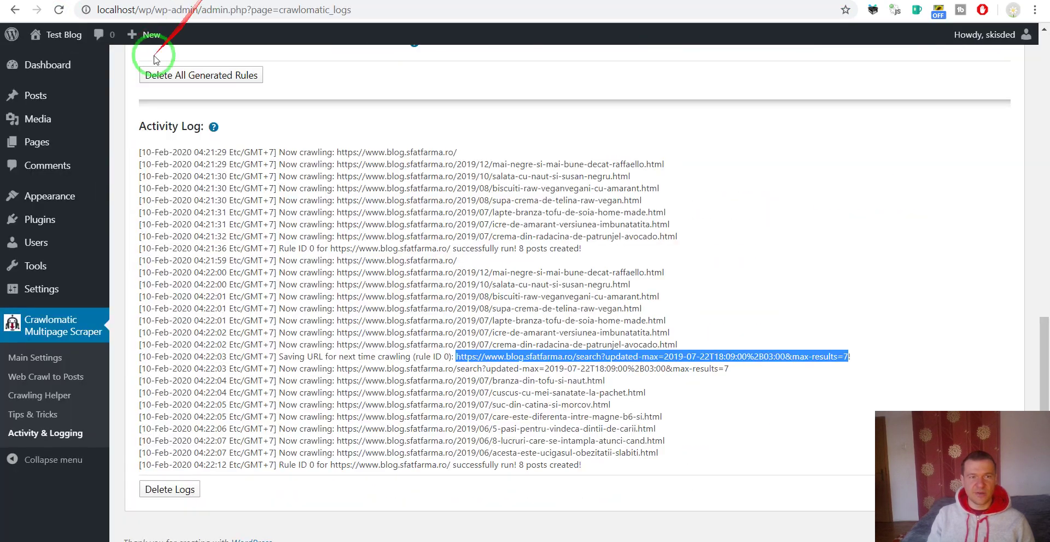
{"action": "left_click", "coordinate": [59, 10]}
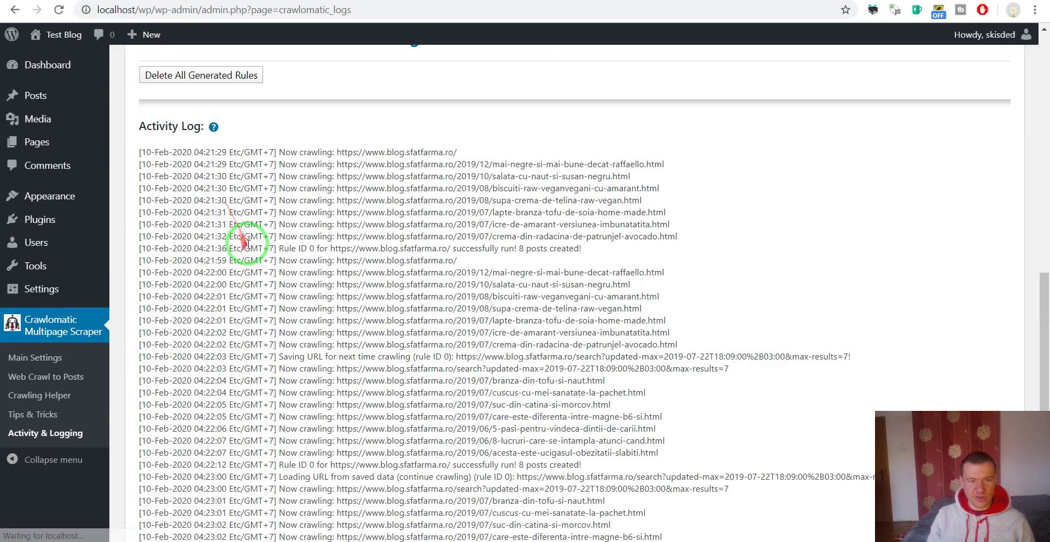
{"action": "scroll", "coordinate": [238, 350], "scroll_direction": "down", "scroll_amount": 3}
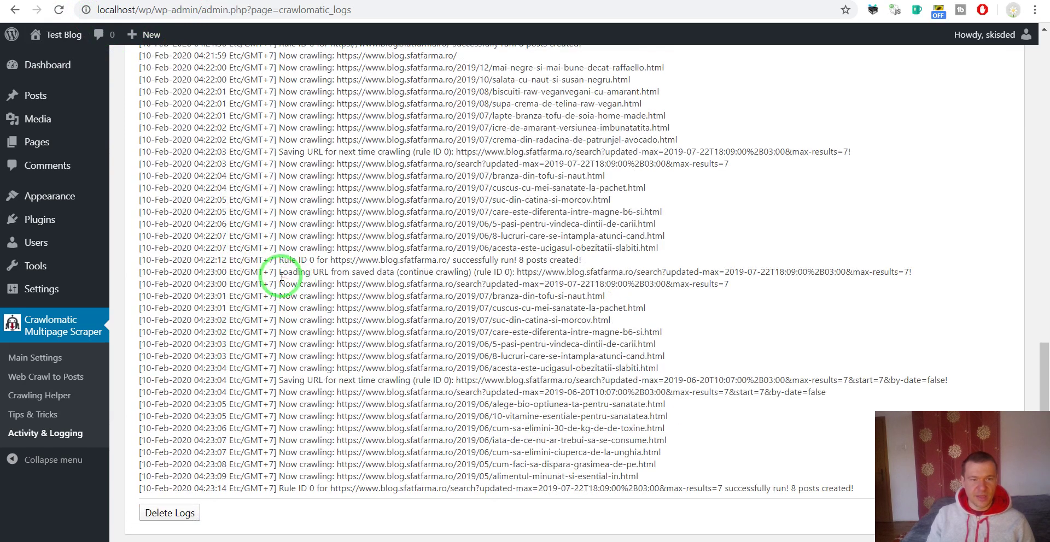
{"action": "left_click_drag", "start_coordinate": [279, 271], "coordinate": [394, 272]}
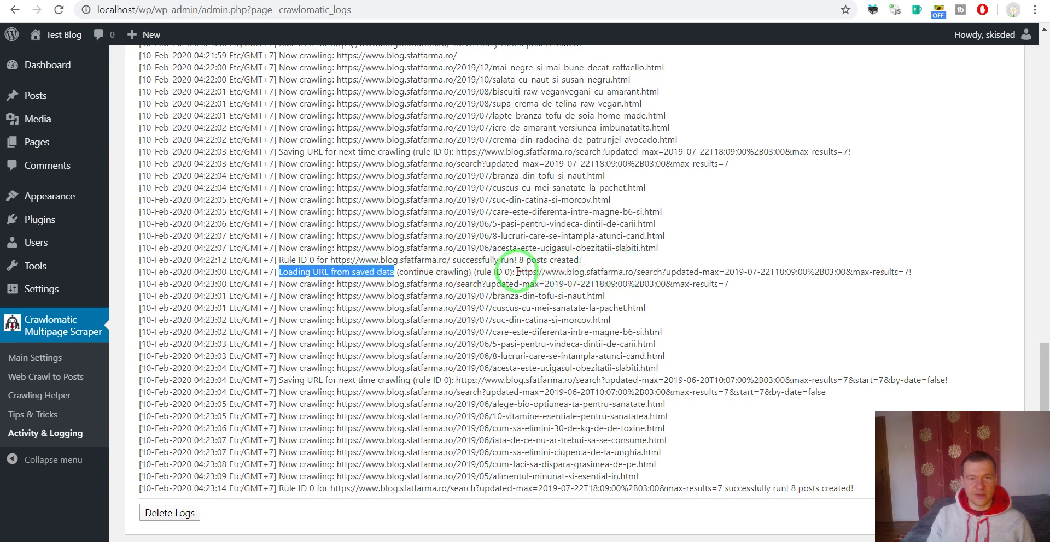
{"action": "left_click_drag", "start_coordinate": [518, 271], "coordinate": [908, 269]}
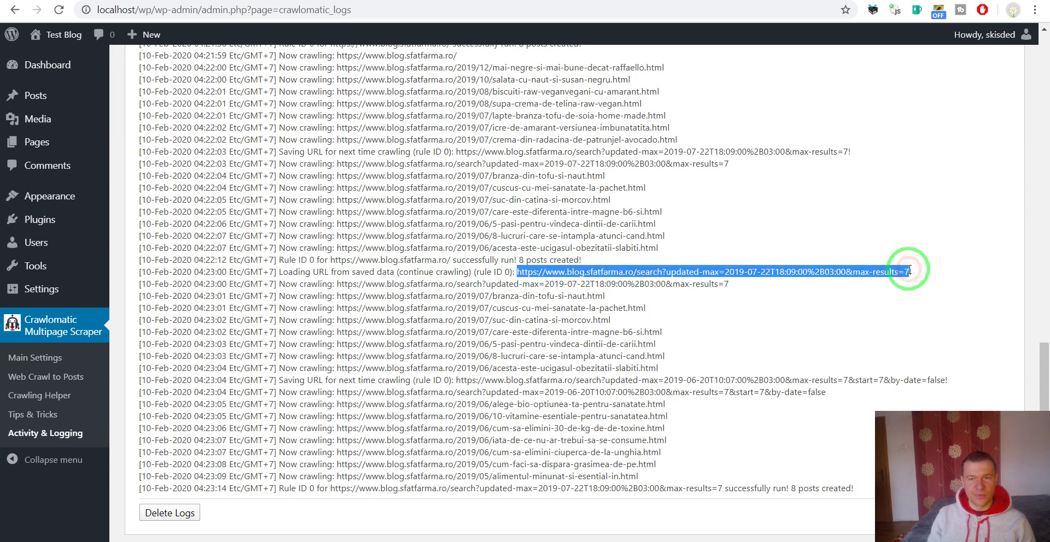
{"action": "key", "text": "ctrl+f"}
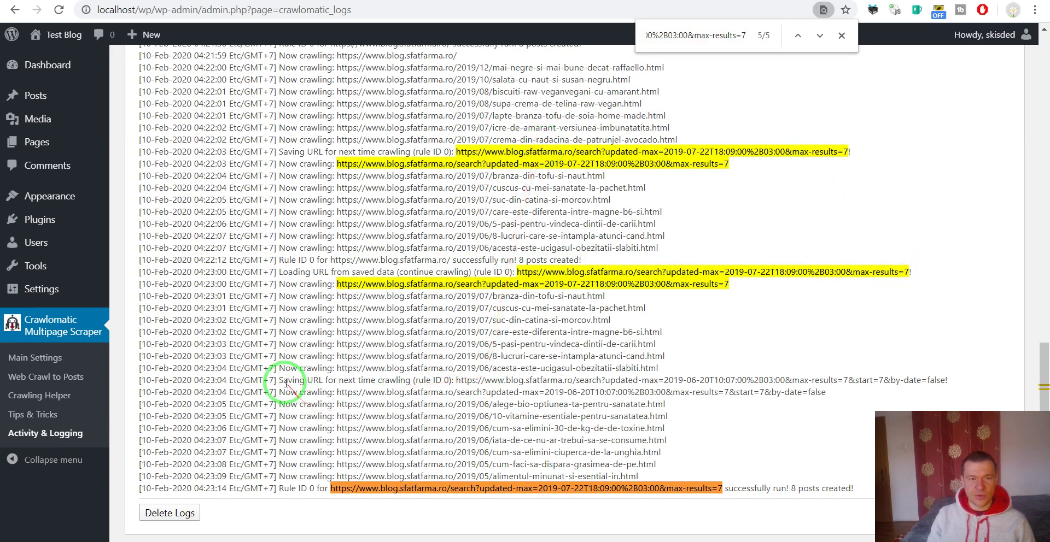
Step: Copy the URL the third run saved for next time crawling and search the activity log for it
{"action": "left_click_drag", "start_coordinate": [280, 381], "coordinate": [407, 382]}
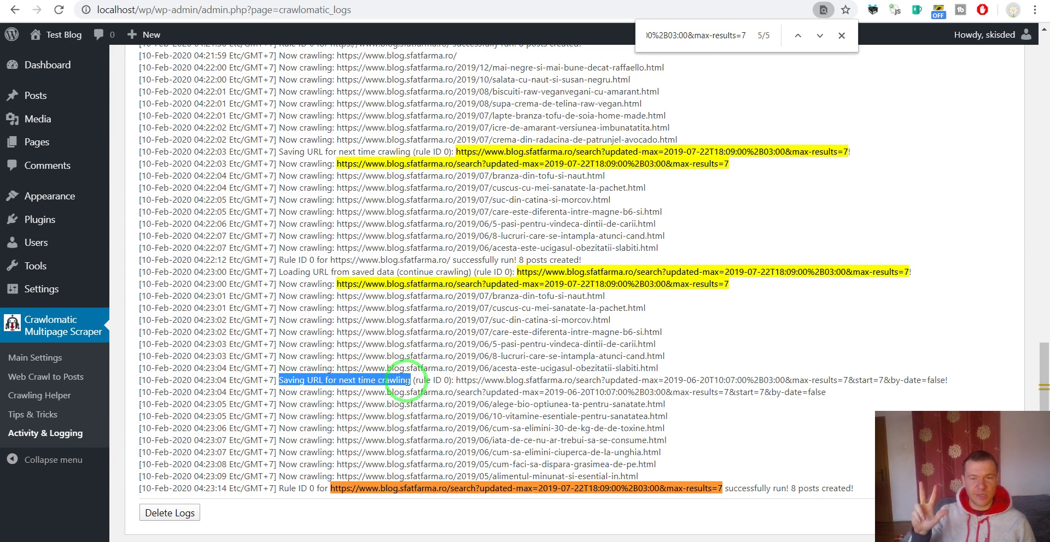
{"action": "left_click", "coordinate": [480, 381]}
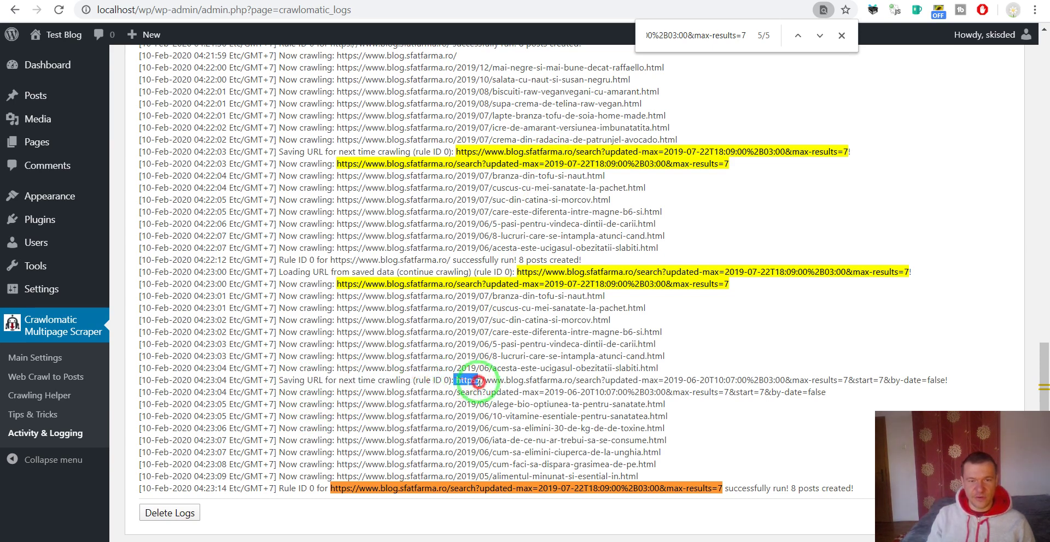
{"action": "left_click_drag", "start_coordinate": [457, 380], "coordinate": [945, 378]}
{"action": "key", "text": "ctrl+c"}
{"action": "key", "text": "ctrl+f"}
{"action": "key", "text": "ctrl+v"}
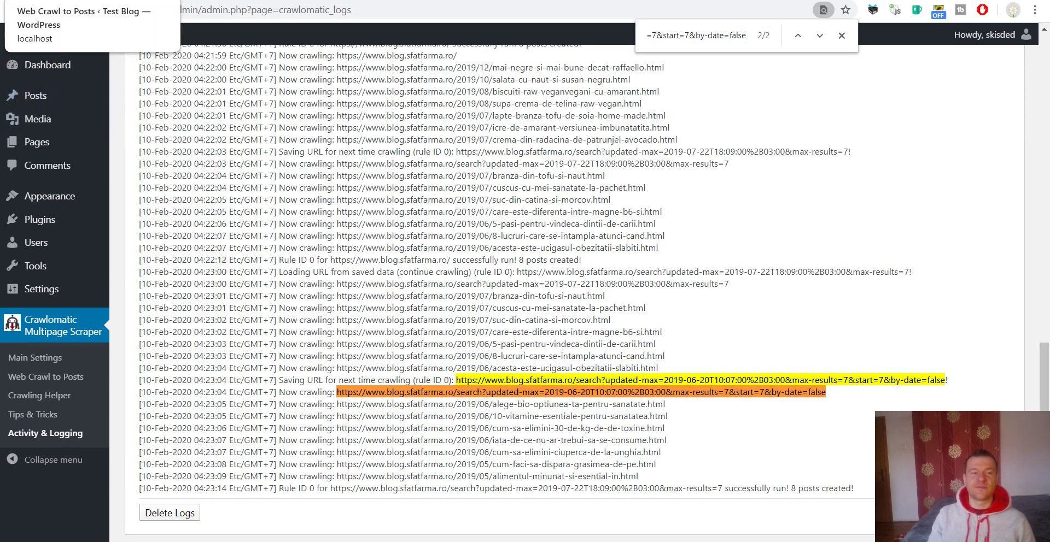
Step: Review the rule's Seed Page Pagination Query Type, Seed Page Pagination Query String and Remember Last Paged URL settings, then close the advanced settings
{"action": "left_click", "coordinate": [88, 1]}
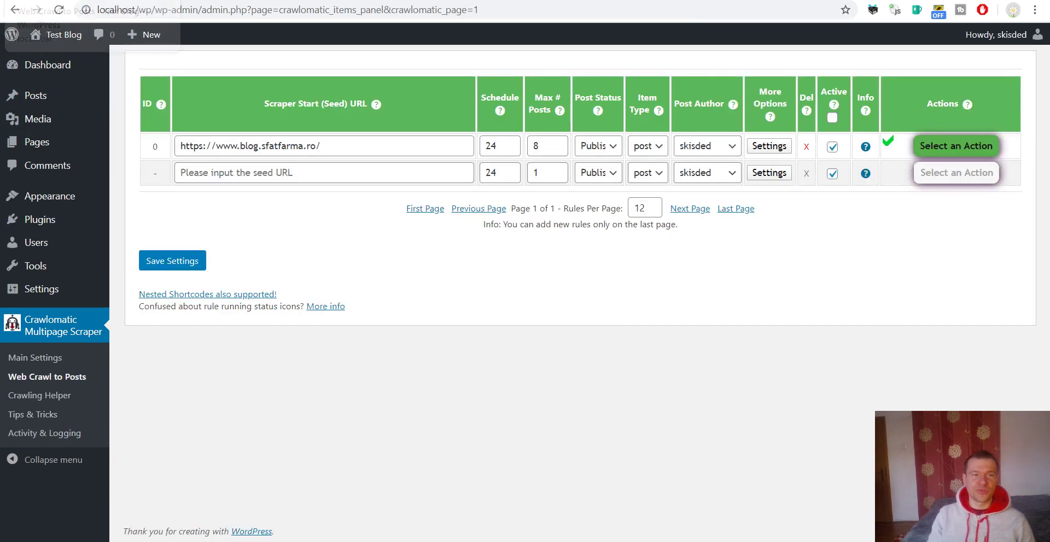
{"action": "left_click", "coordinate": [759, 153]}
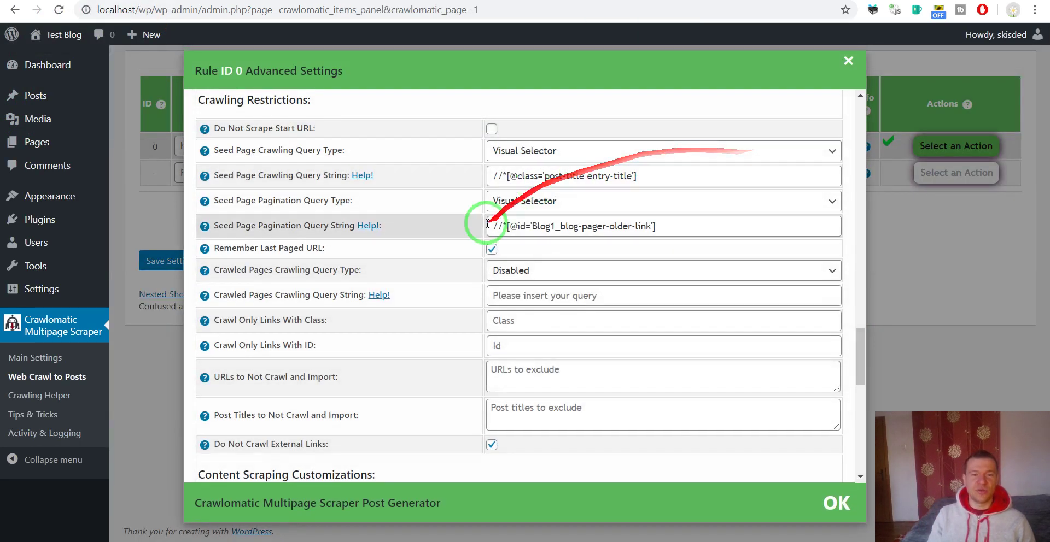
{"action": "scroll", "coordinate": [441, 321], "scroll_direction": "down", "scroll_amount": 6}
{"action": "scroll", "coordinate": [440, 316], "scroll_direction": "up", "scroll_amount": 10}
{"action": "scroll", "coordinate": [437, 323], "scroll_direction": "down", "scroll_amount": 3}
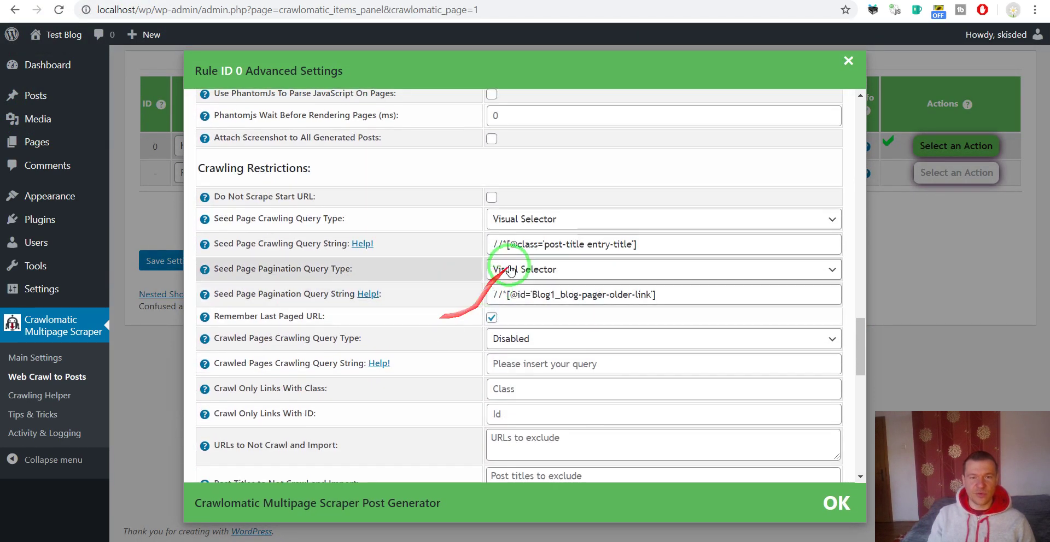
{"action": "left_click", "coordinate": [217, 269]}
{"action": "left_click_drag", "start_coordinate": [217, 270], "coordinate": [350, 270]}
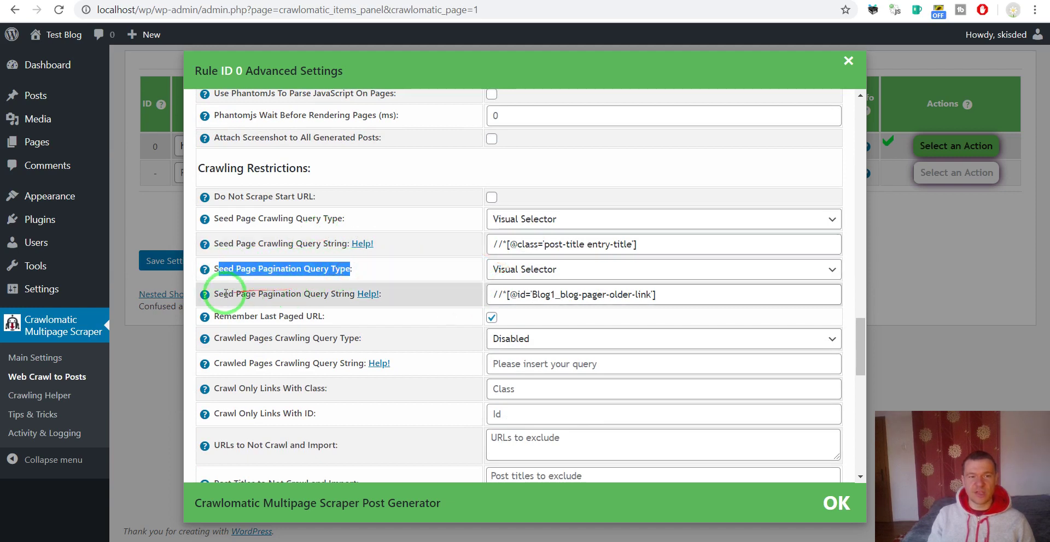
{"action": "left_click_drag", "start_coordinate": [207, 294], "coordinate": [356, 297]}
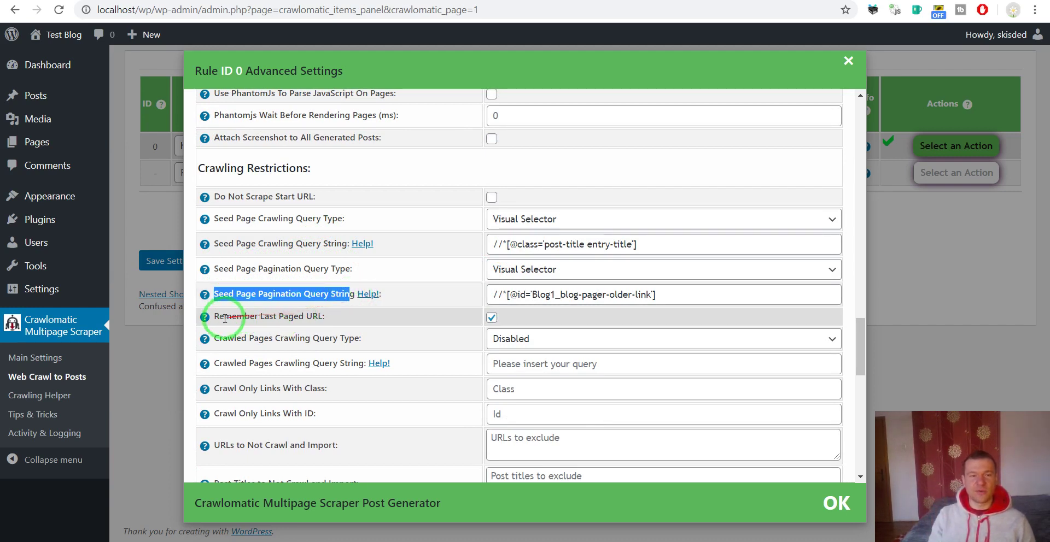
{"action": "left_click_drag", "start_coordinate": [213, 316], "coordinate": [317, 320]}
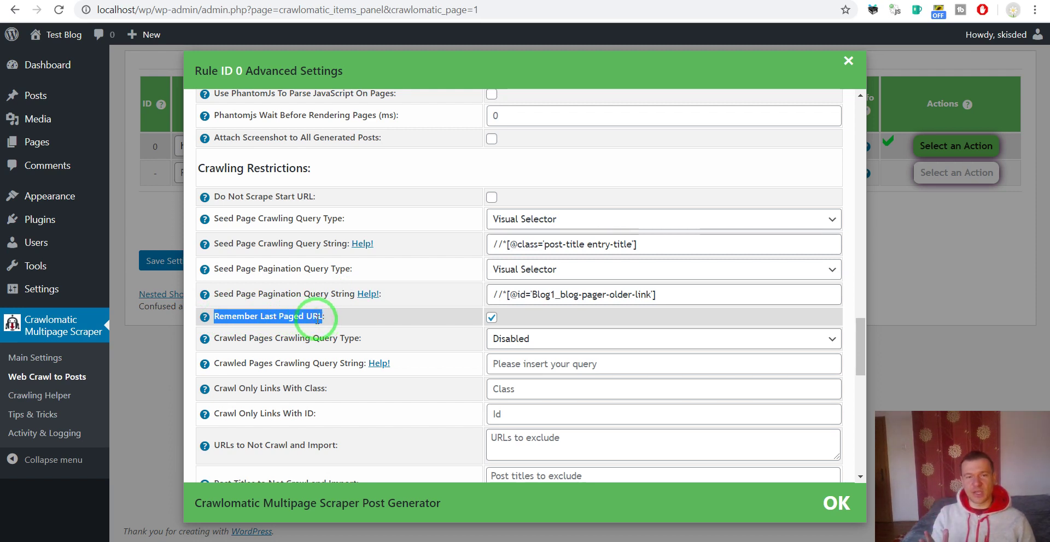
{"action": "left_click", "coordinate": [888, 242]}
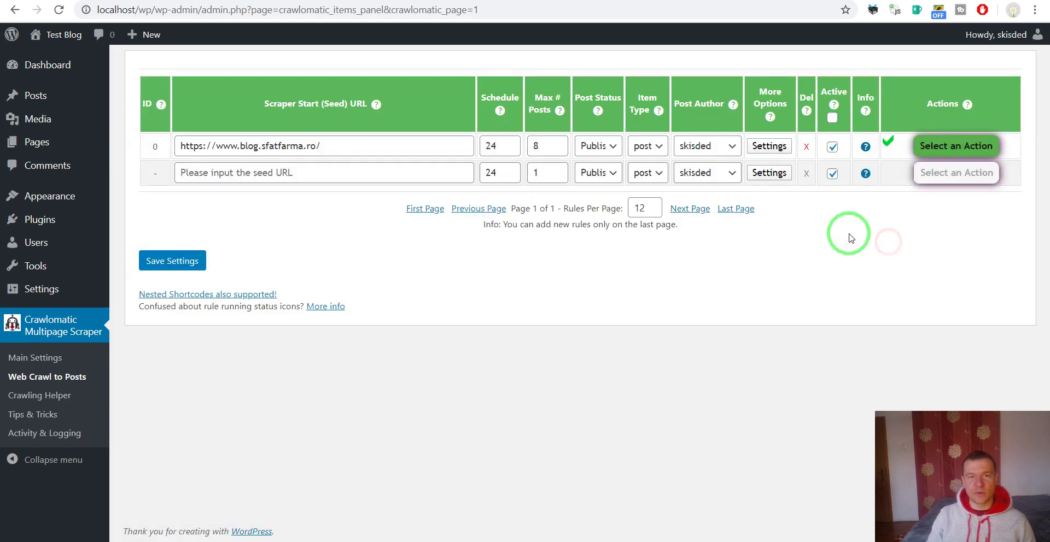